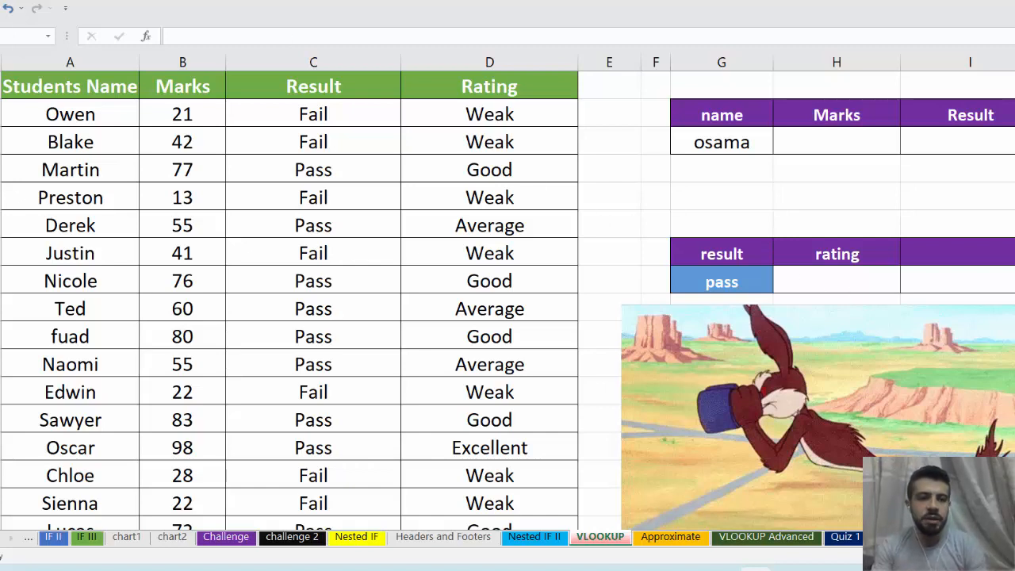
click(49, 86)
drag(50, 87, 63, 450)
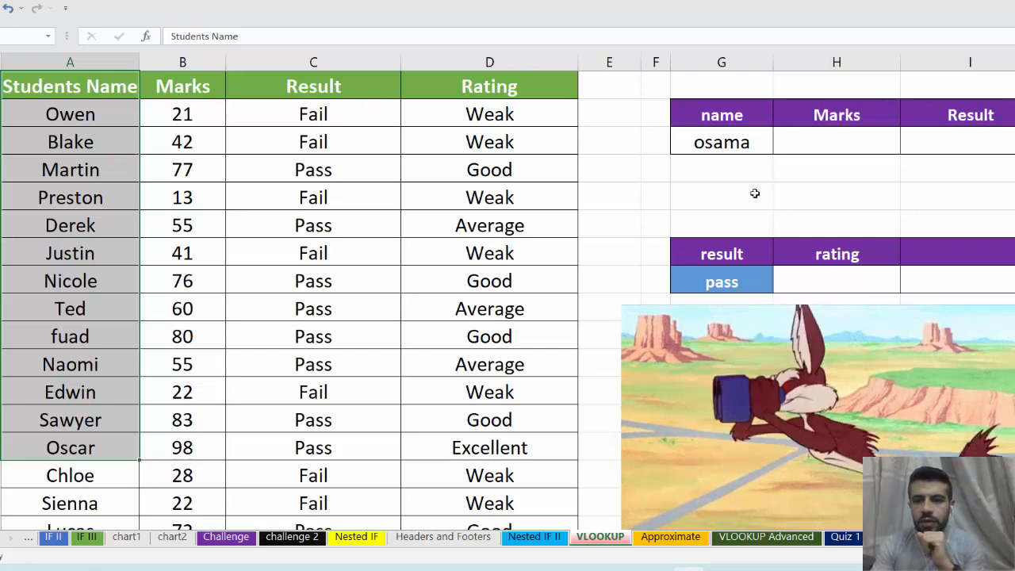
click(347, 143)
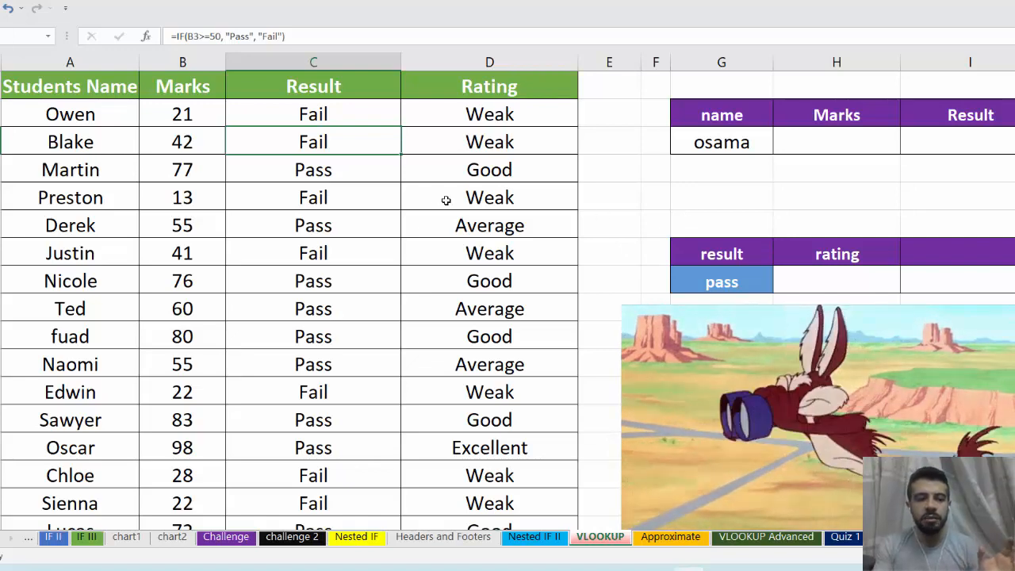
click(95, 307)
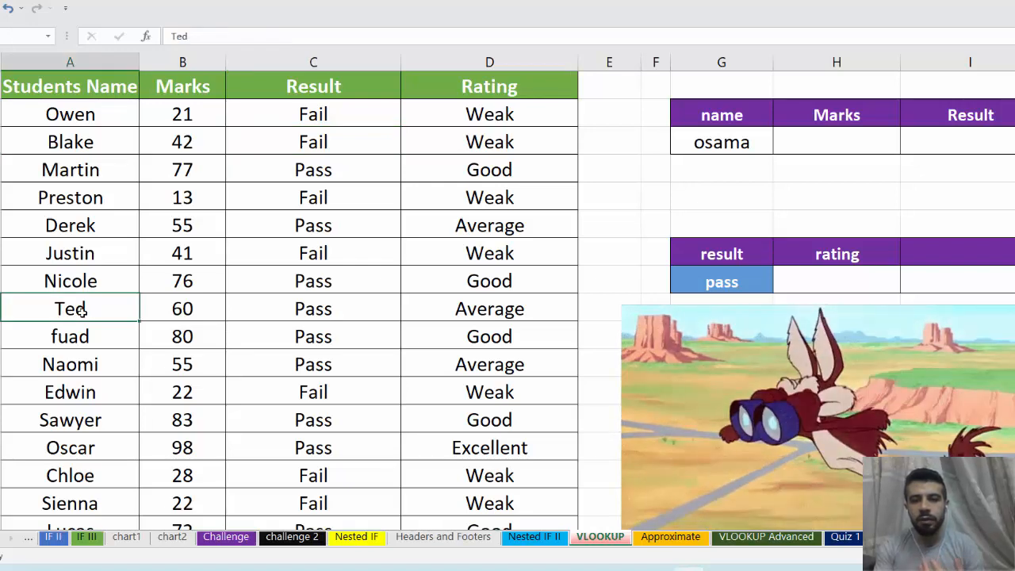
click(203, 313)
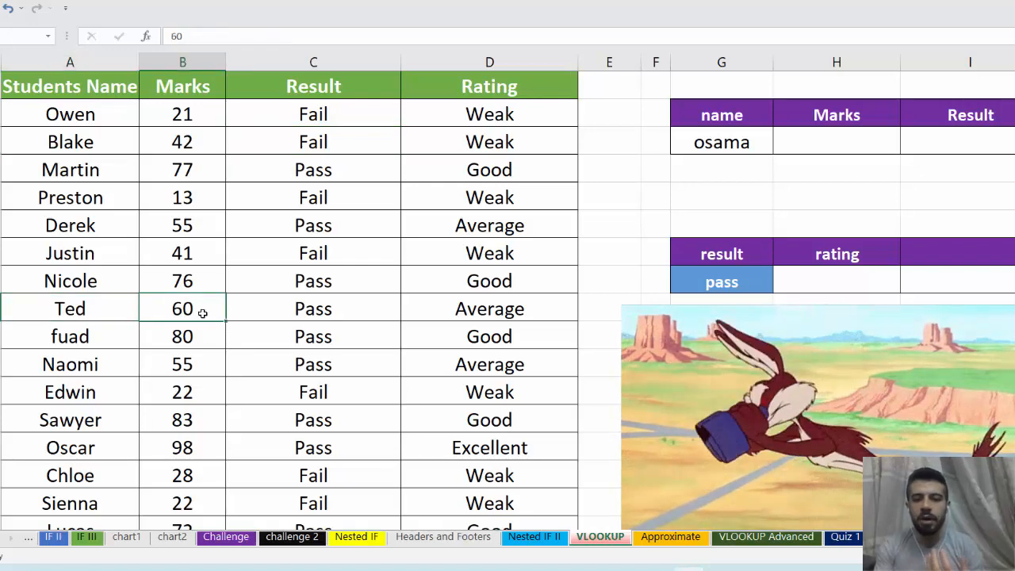
click(274, 316)
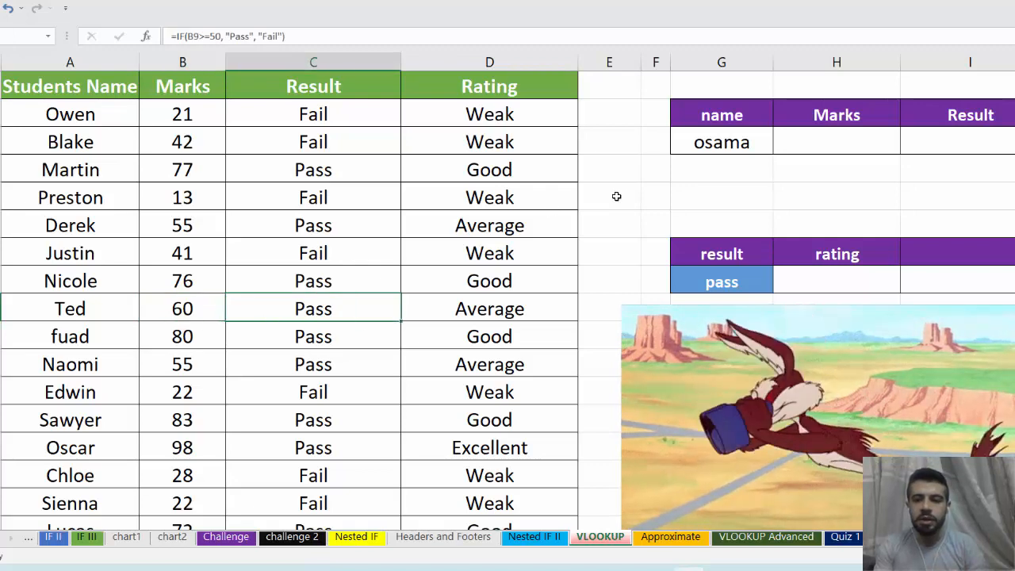
- In G5, enter an exact-match VLOOKUP (0) of the student name from A9 as quoted text, using table A1:D15 and column 2
click(690, 198)
text(=vl)
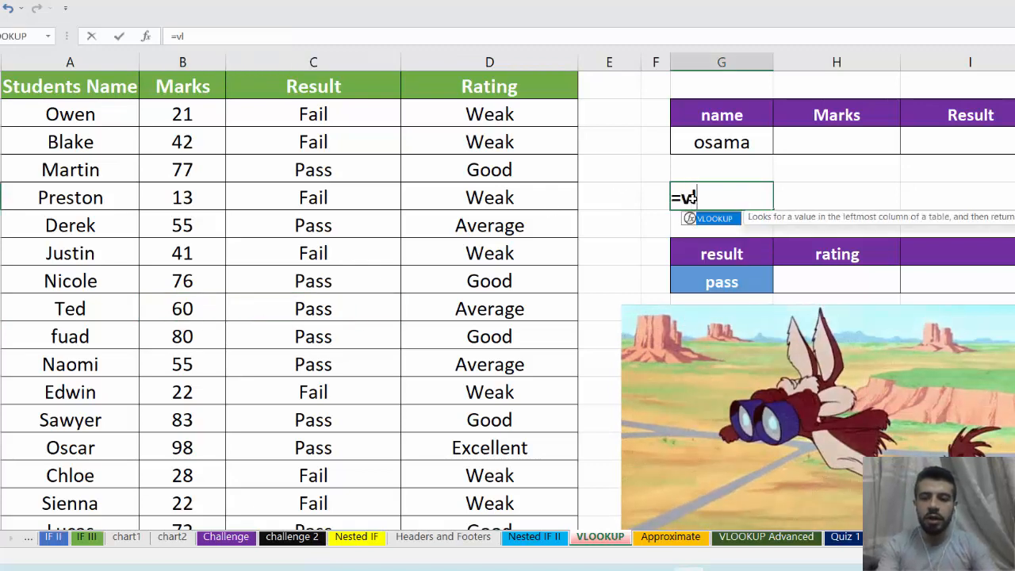
key(Tab)
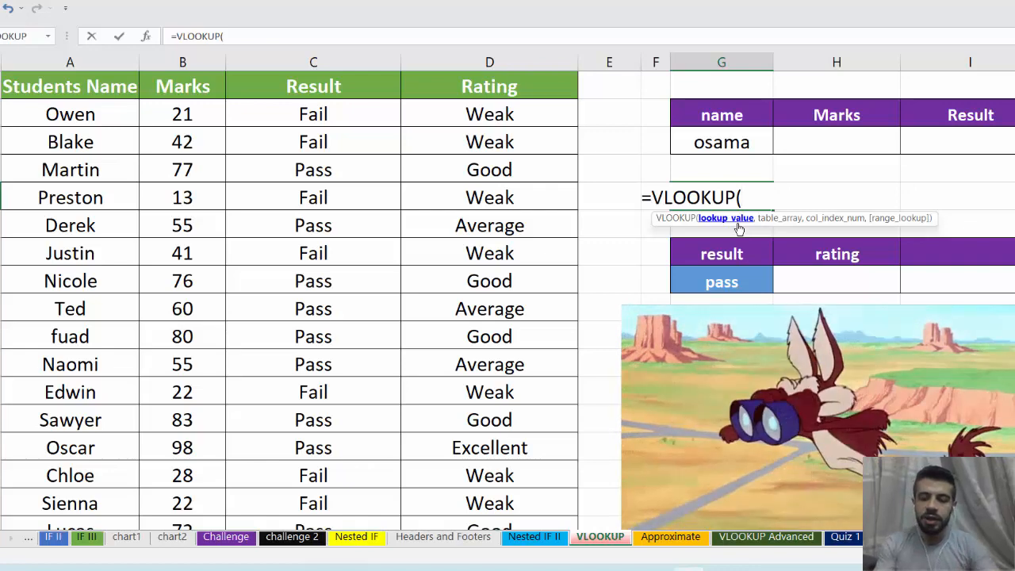
text("ted)
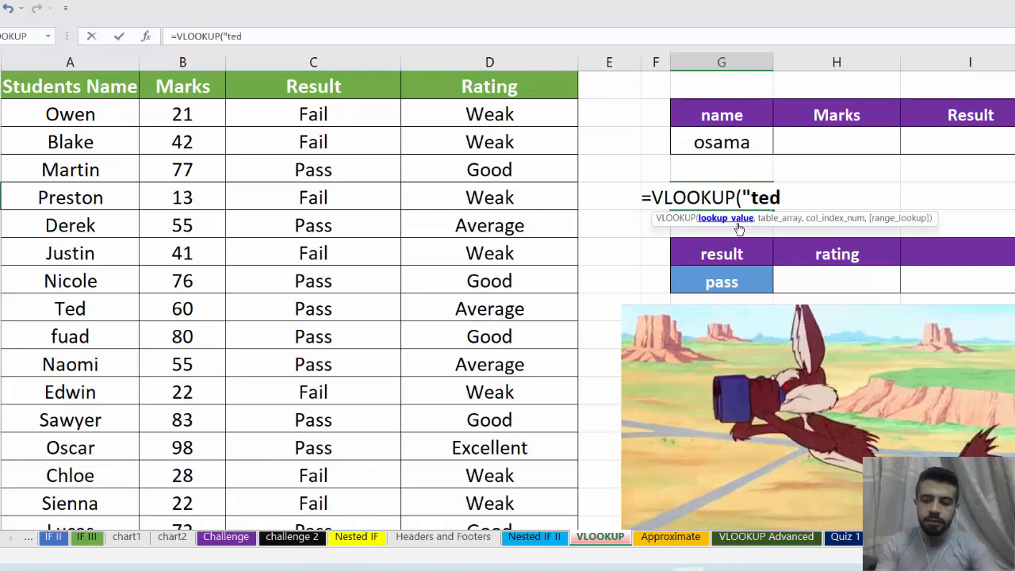
text(")
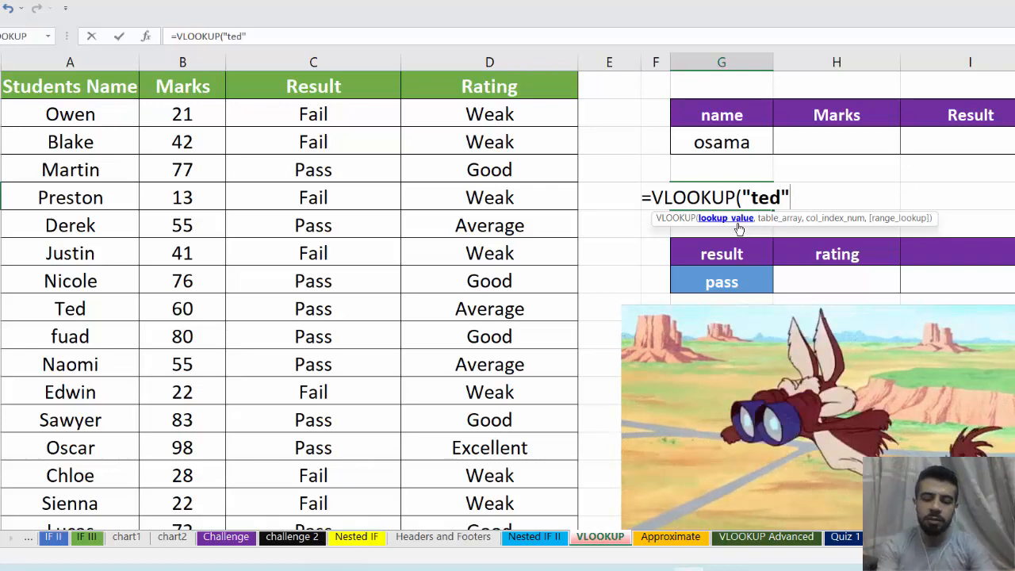
text(,)
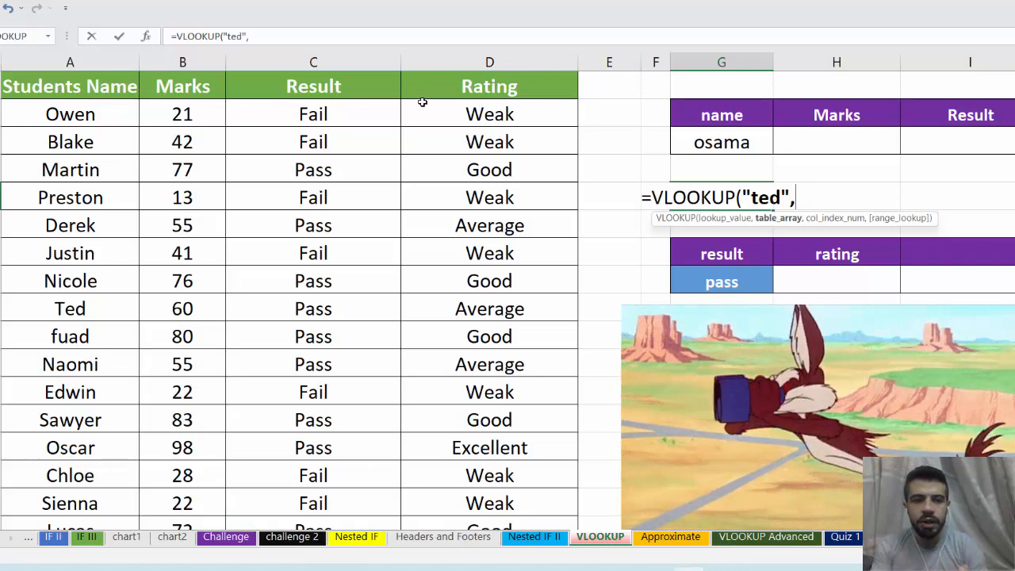
drag(40, 91, 466, 475)
text(,)
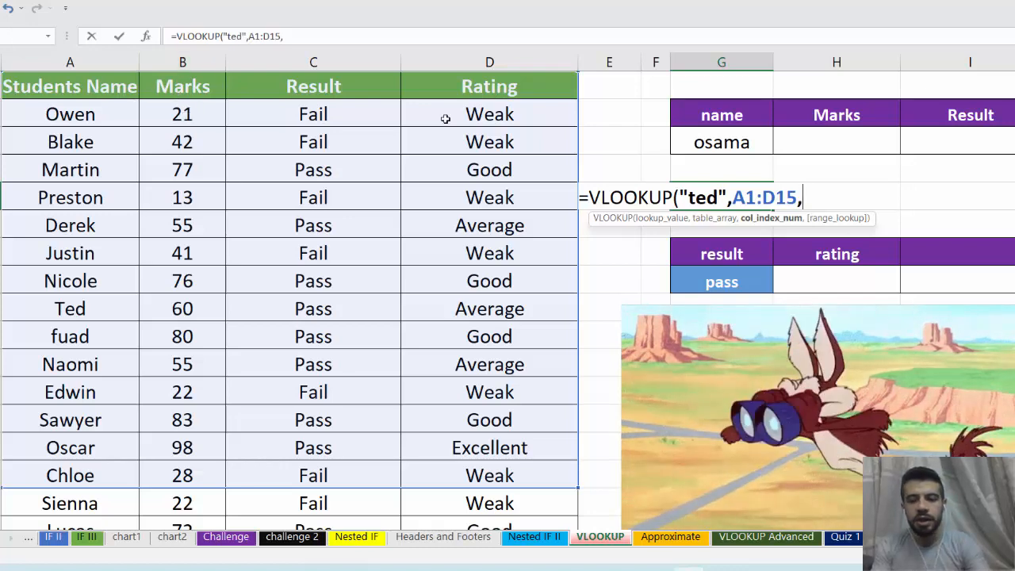
text(2)
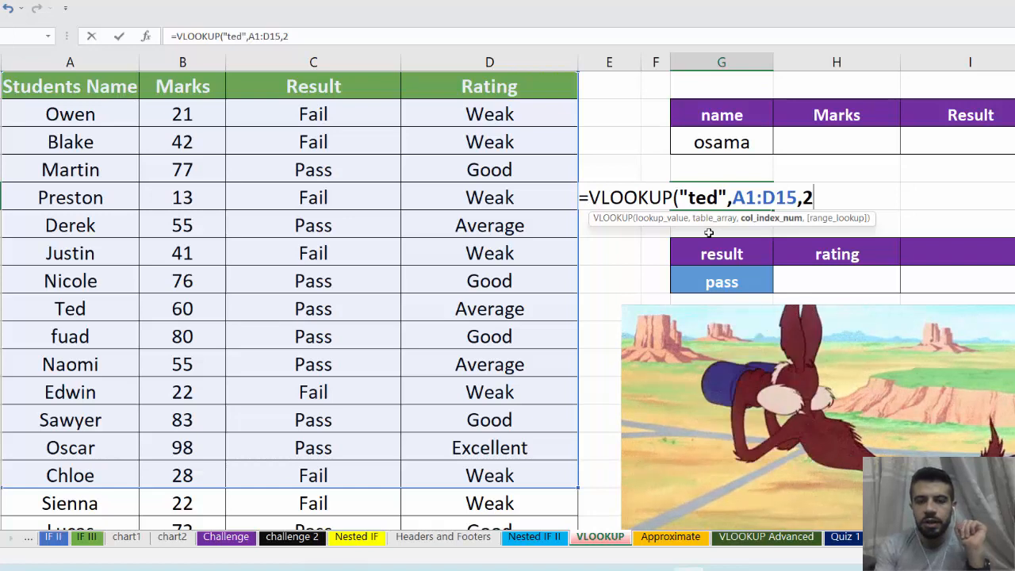
text(,)
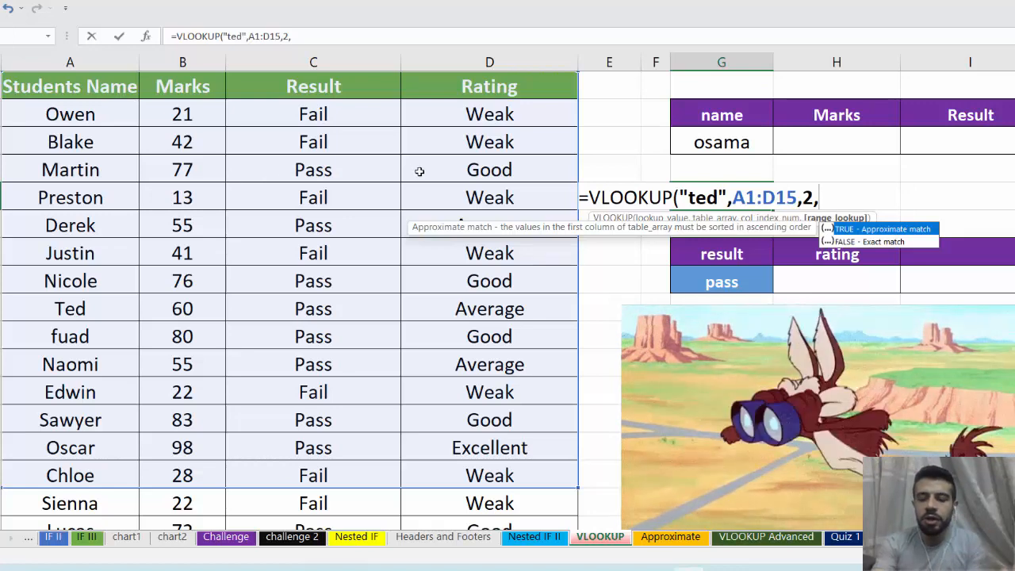
text(0)
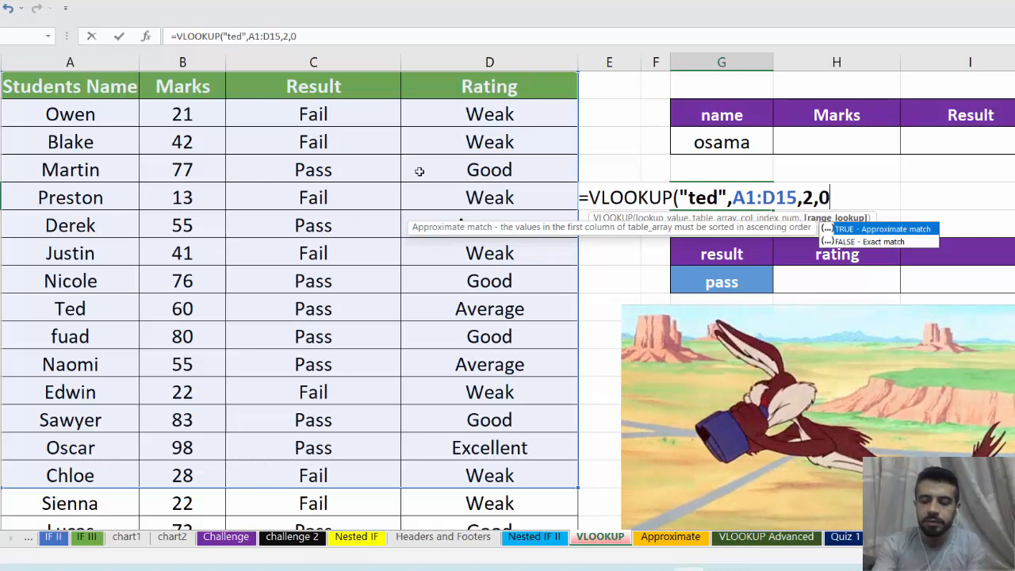
text())
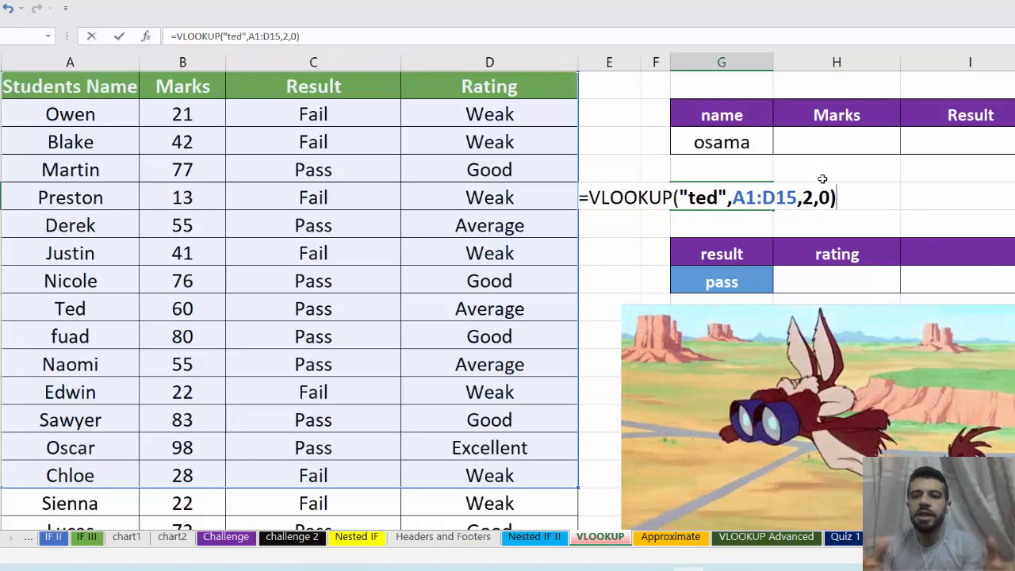
key(Return)
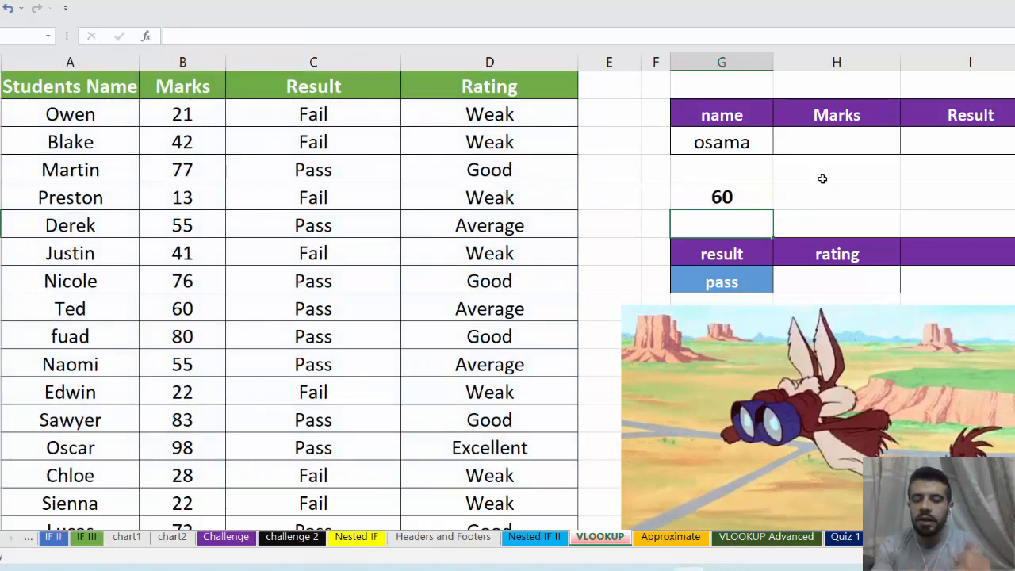
click(734, 194)
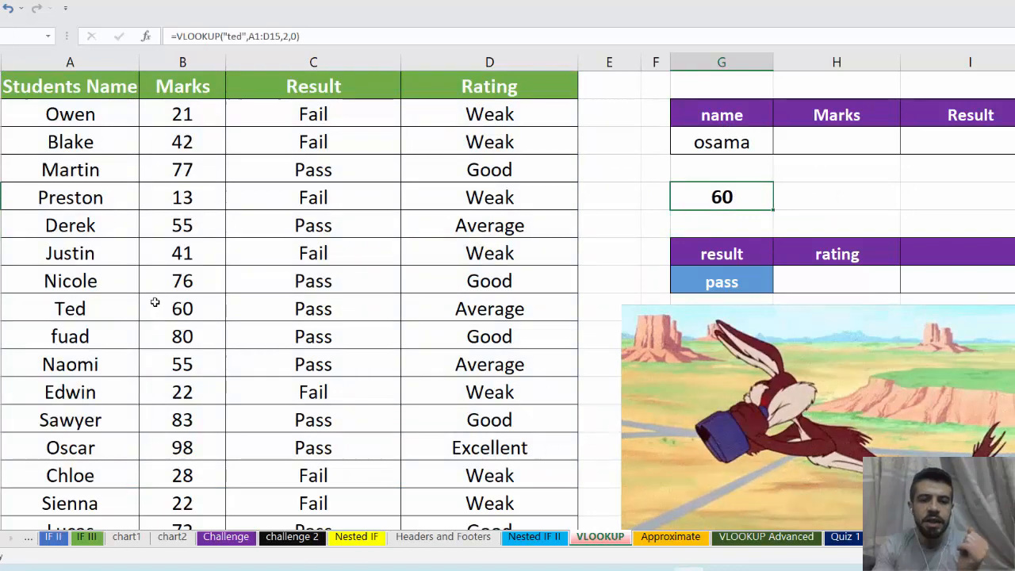
click(841, 142)
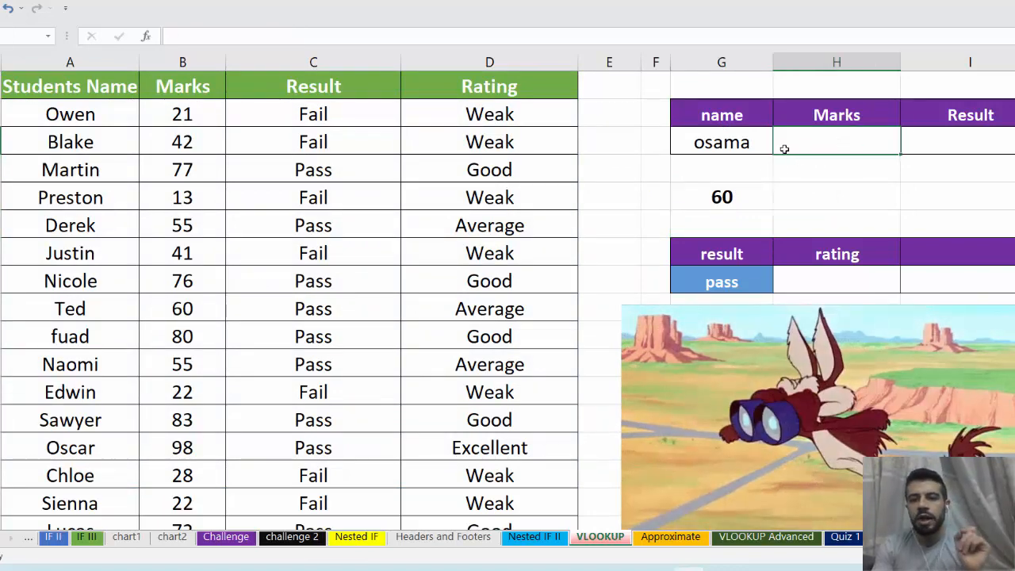
click(726, 139)
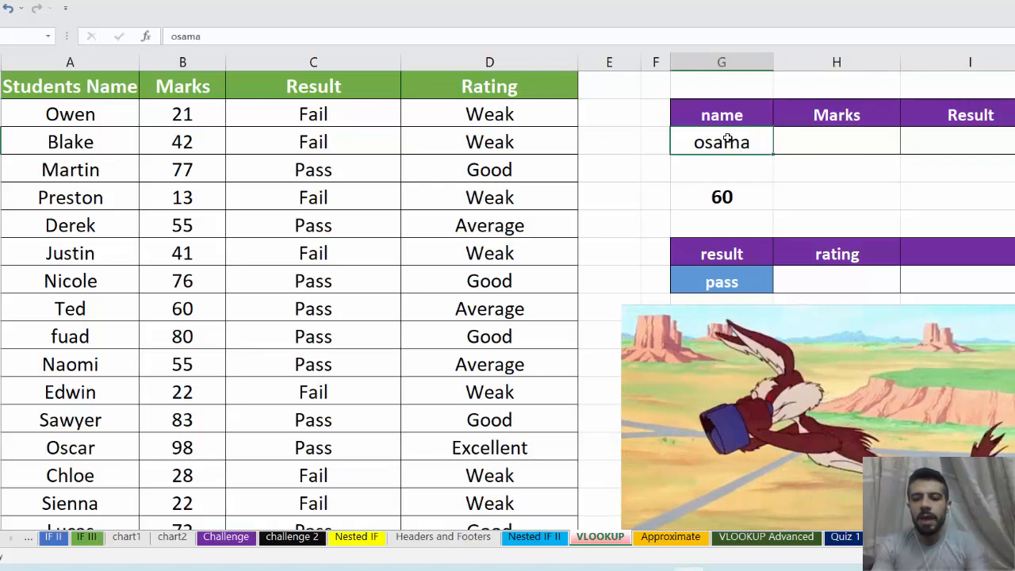
text(osaam)
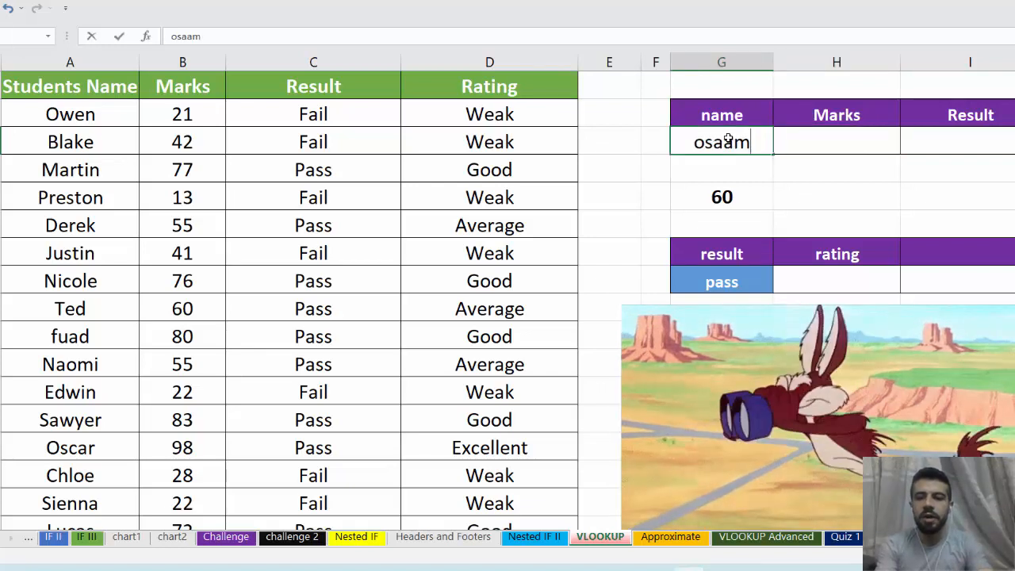
key(BackSpace)
key(BackSpace)
text(ma)
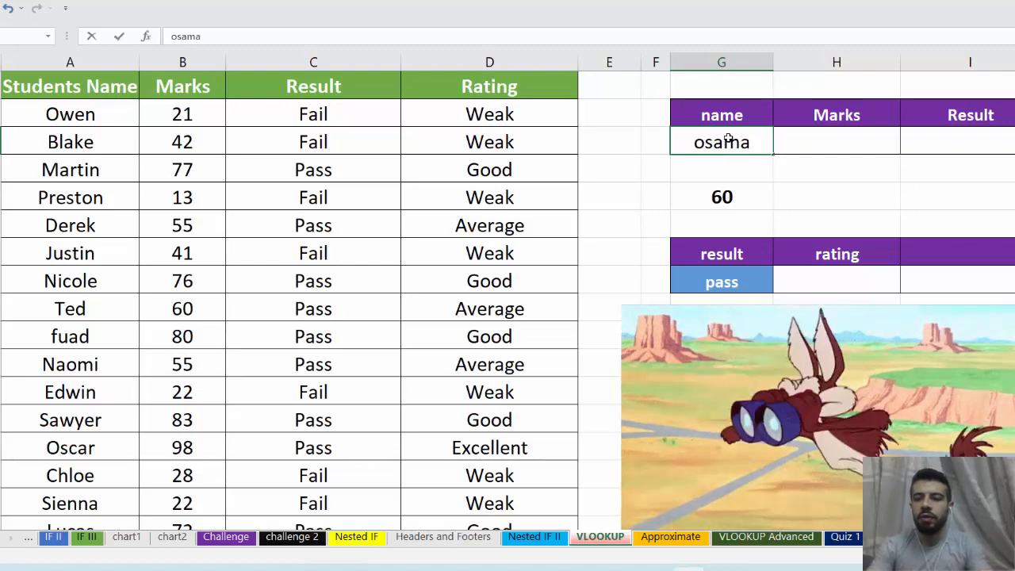
click(820, 141)
- Replace the lookup name in G3 with the first name of the student listed in row 9
click(713, 140)
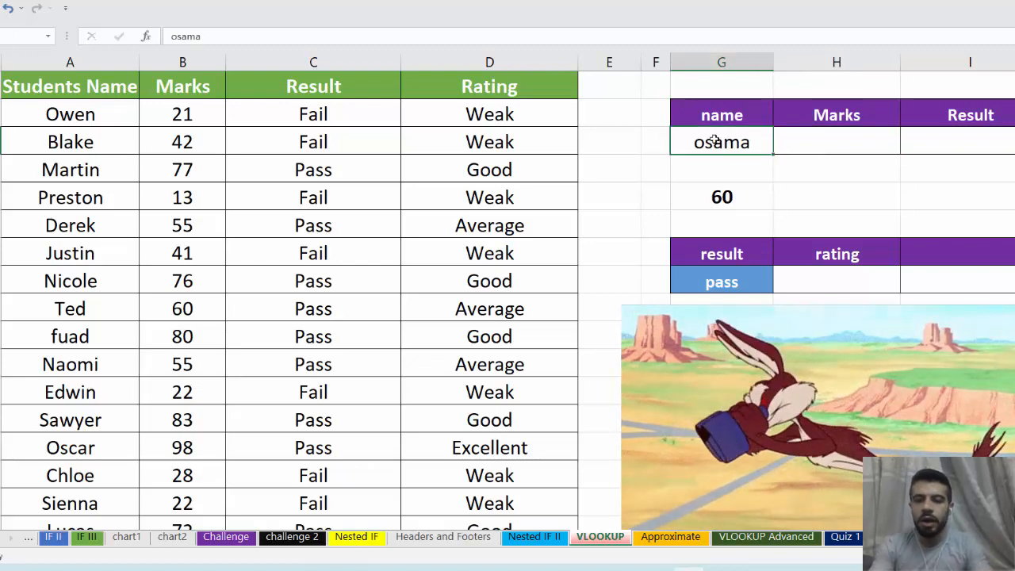
text(ted)
key(Return)
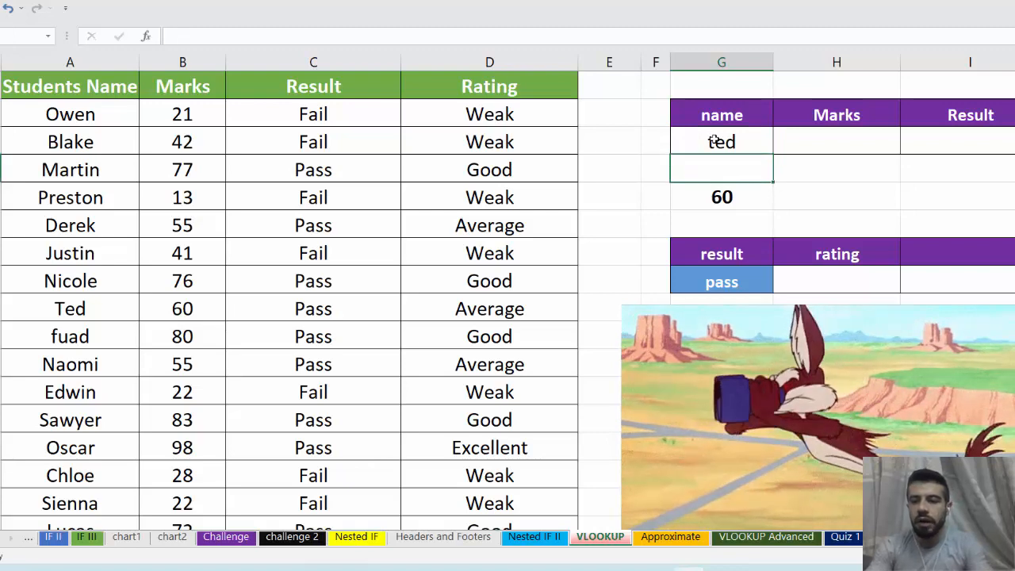
- Enter =VLOOKUP(G3,A1:D15,2,0) in H3 to retrieve the student's marks
click(798, 144)
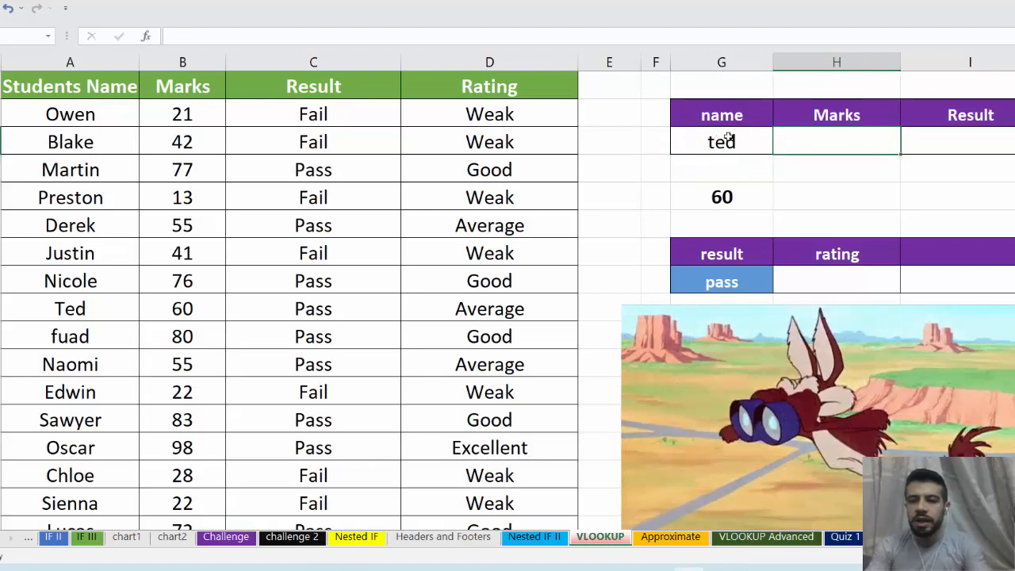
text(=vl)
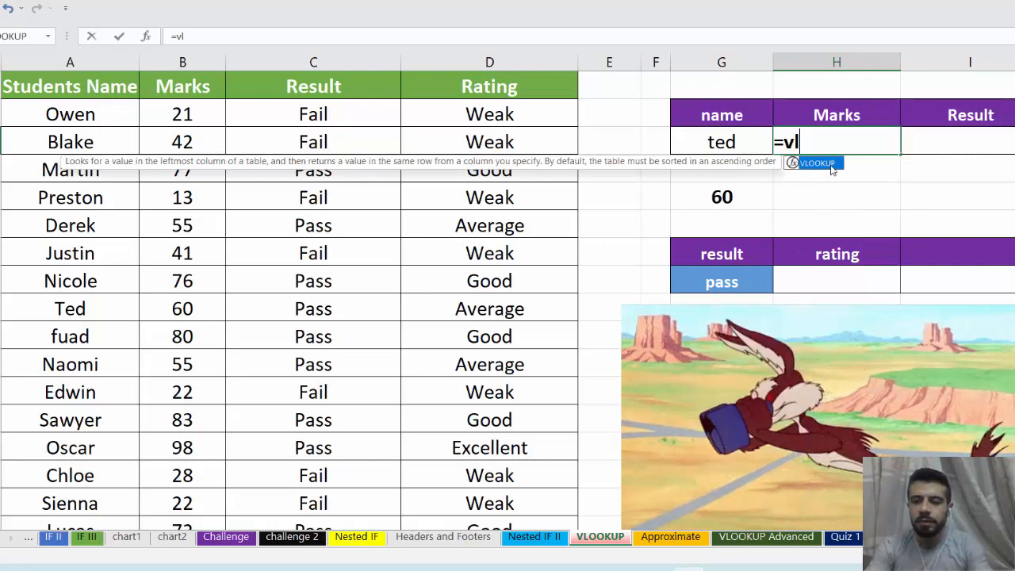
key(Tab)
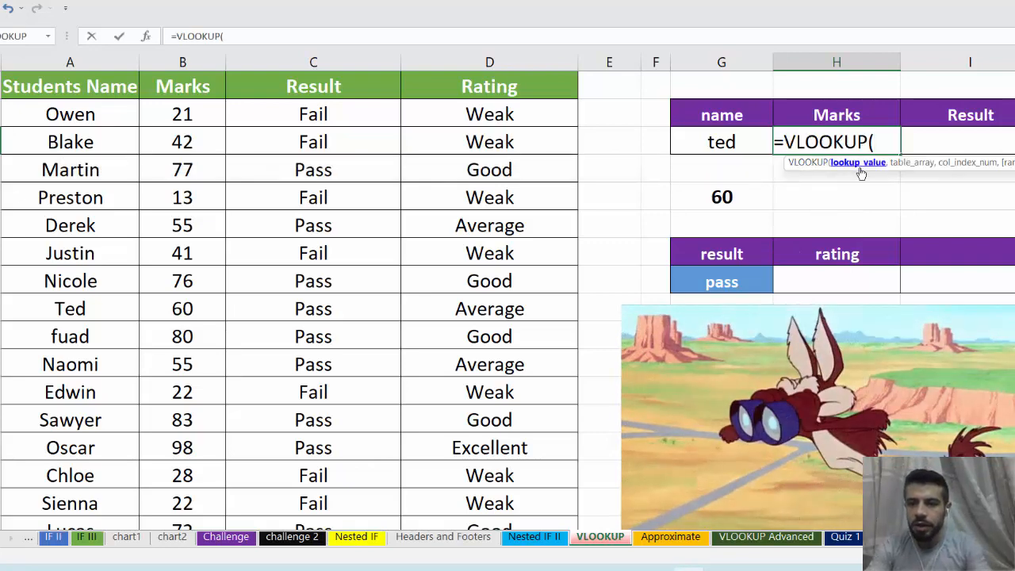
click(733, 141)
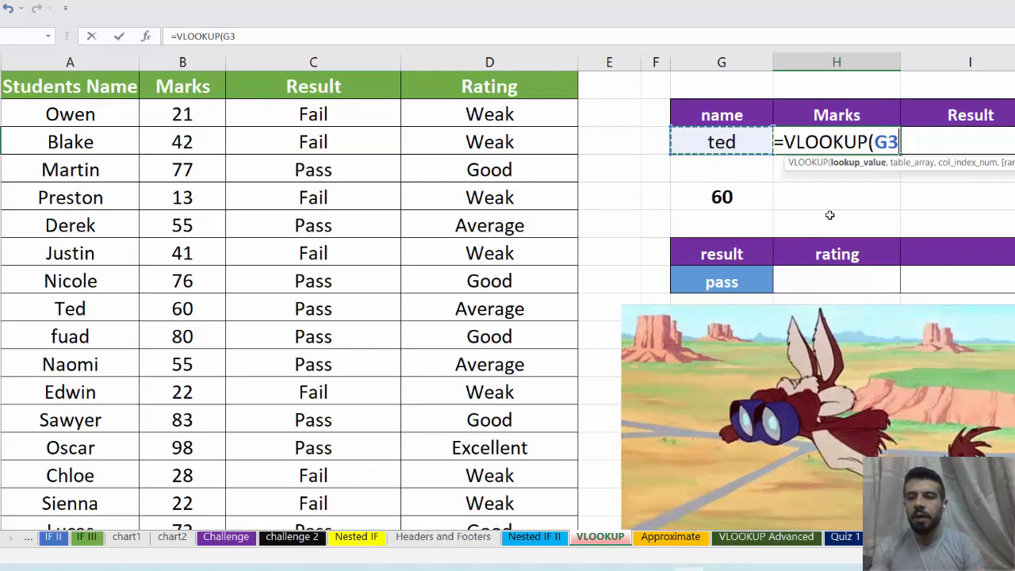
text(,)
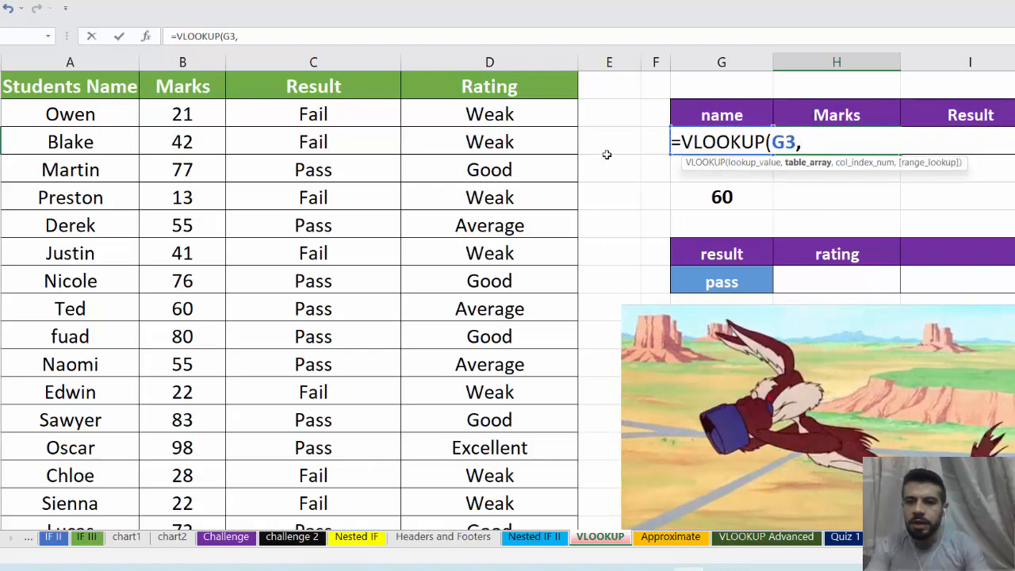
drag(71, 89, 512, 476)
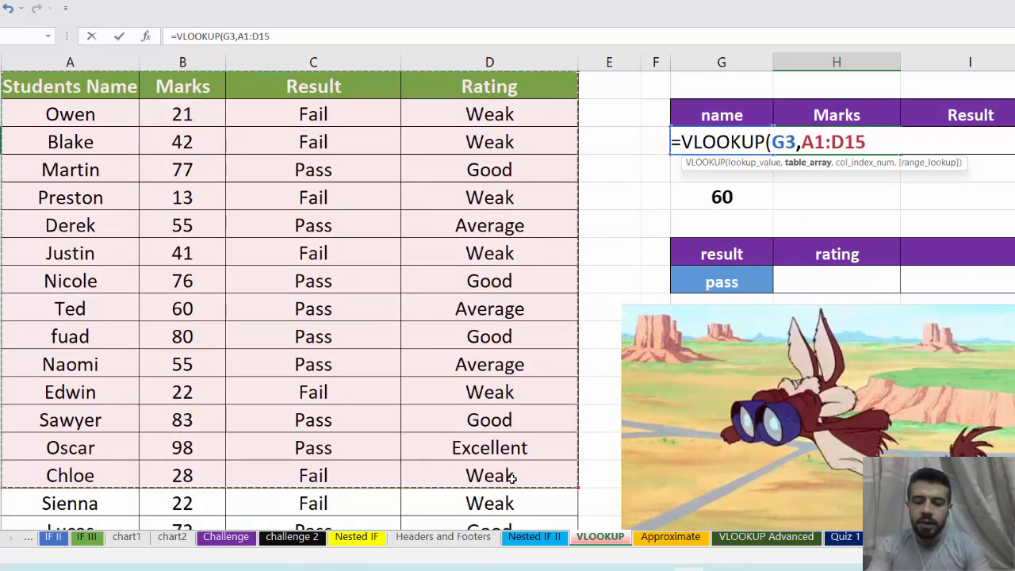
text(,)
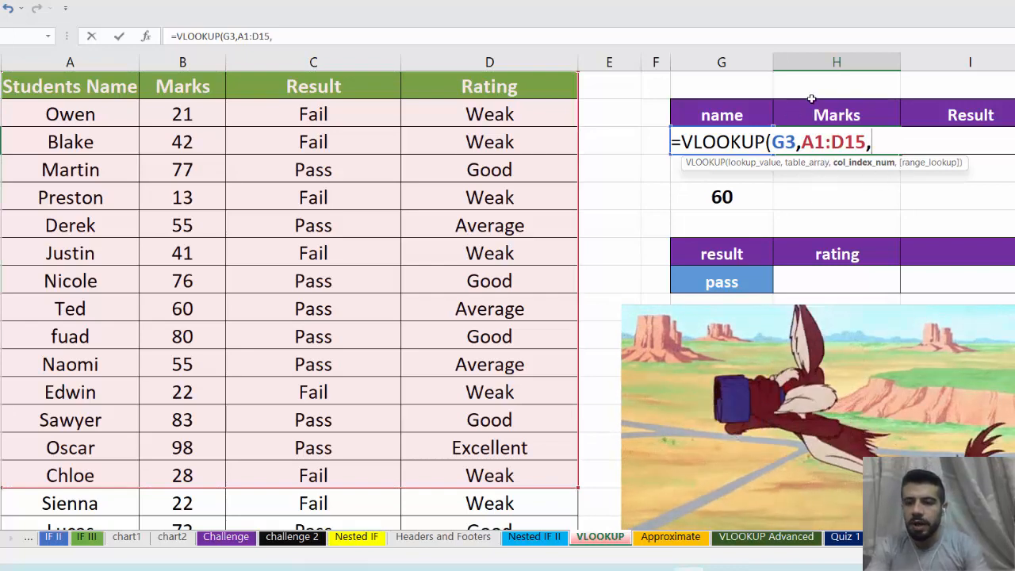
text(2)
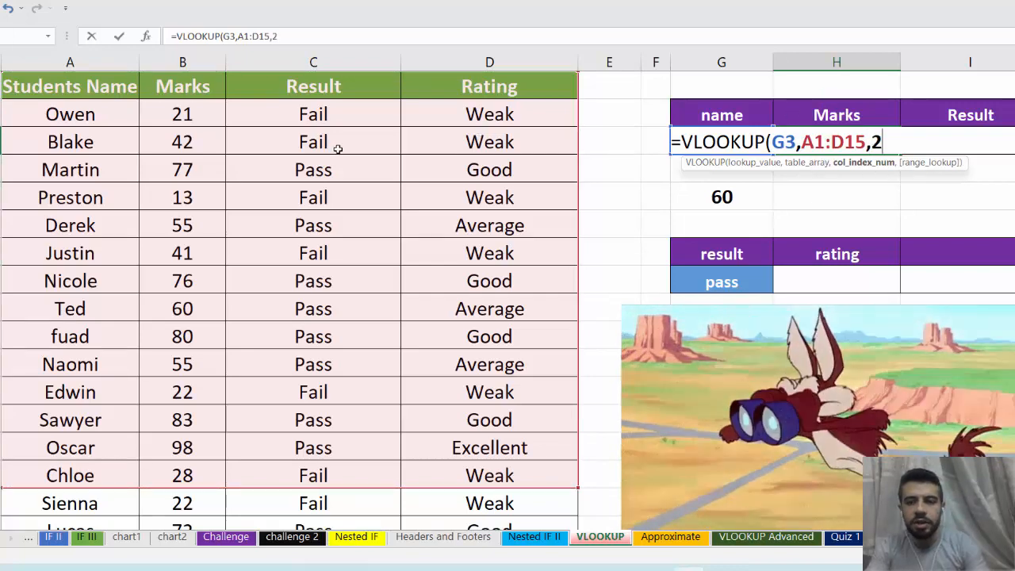
text(,0)
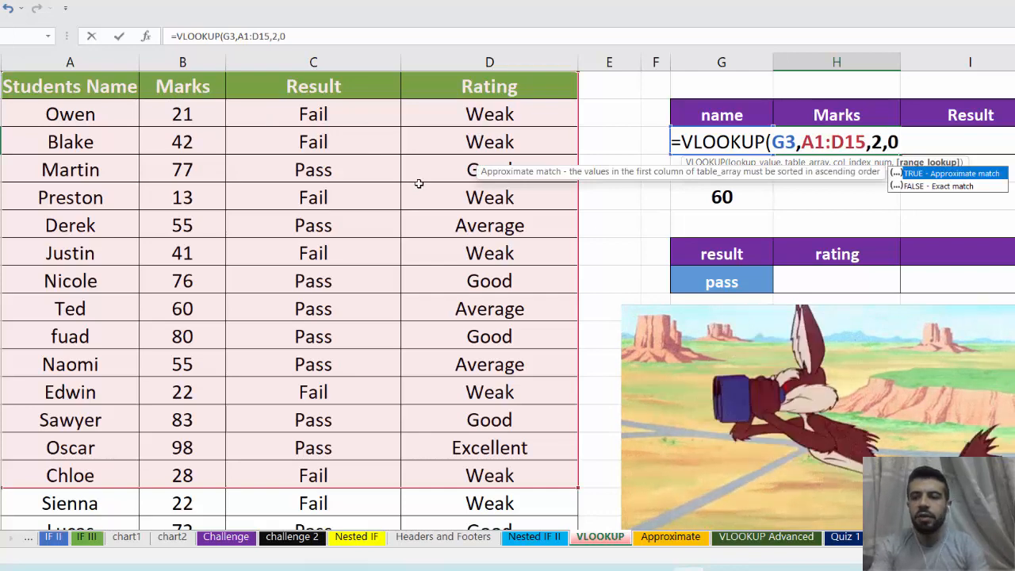
key(Return)
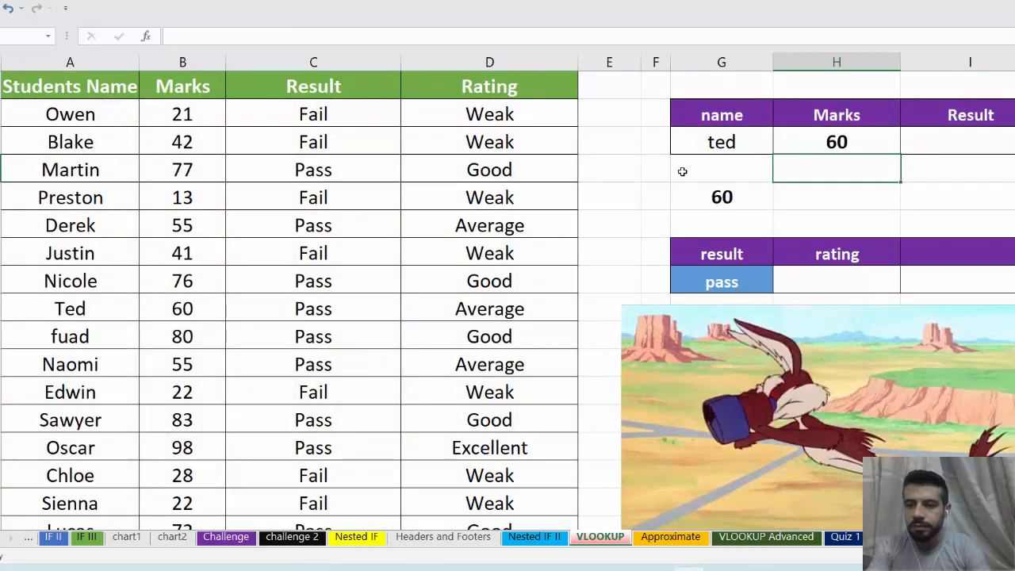
- Enter =VLOOKUP(G3,A1:D13,3,0) in I3 to retrieve the student's result by name
click(960, 145)
text(=vl)
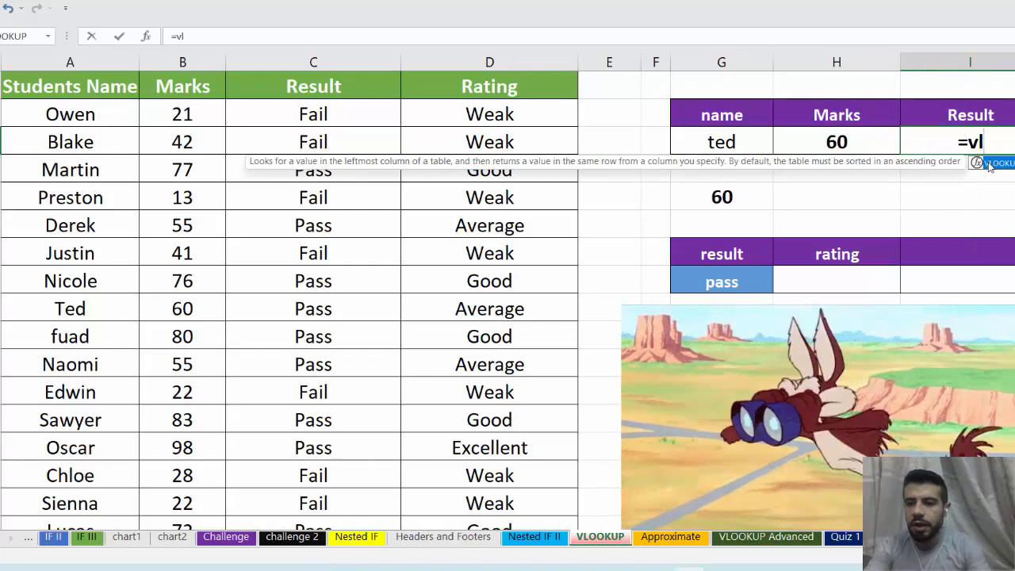
double_click(989, 164)
click(725, 142)
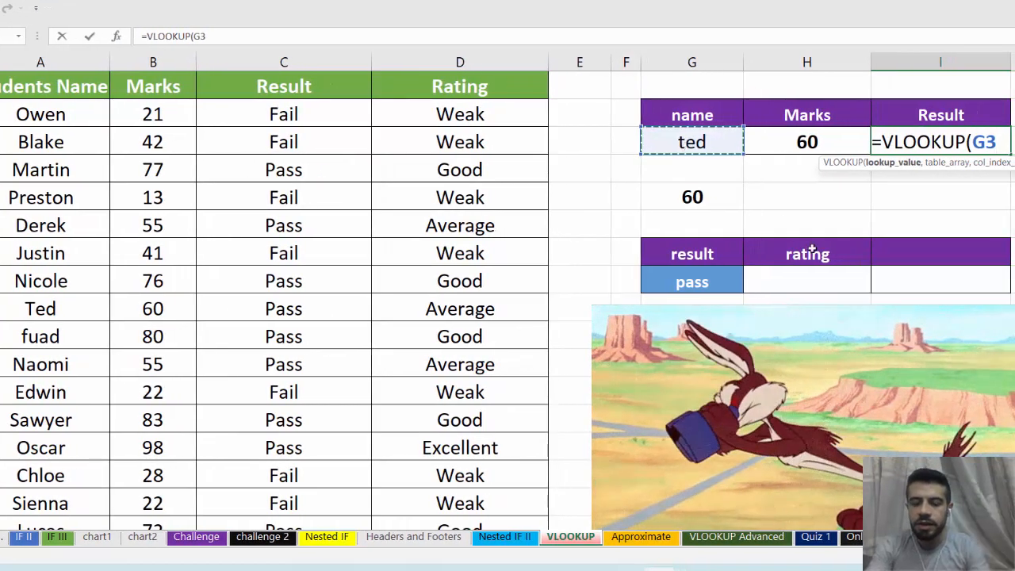
text(,)
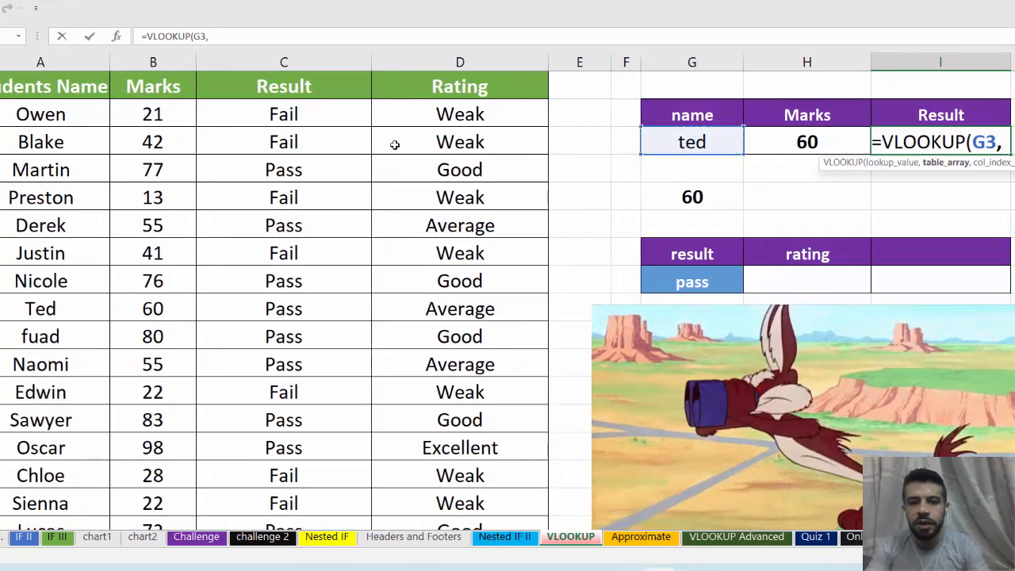
mouse_move(82, 87)
mouse_down()
mouse_move(357, 221)
mouse_move(444, 336)
mouse_move(456, 420)
mouse_up()
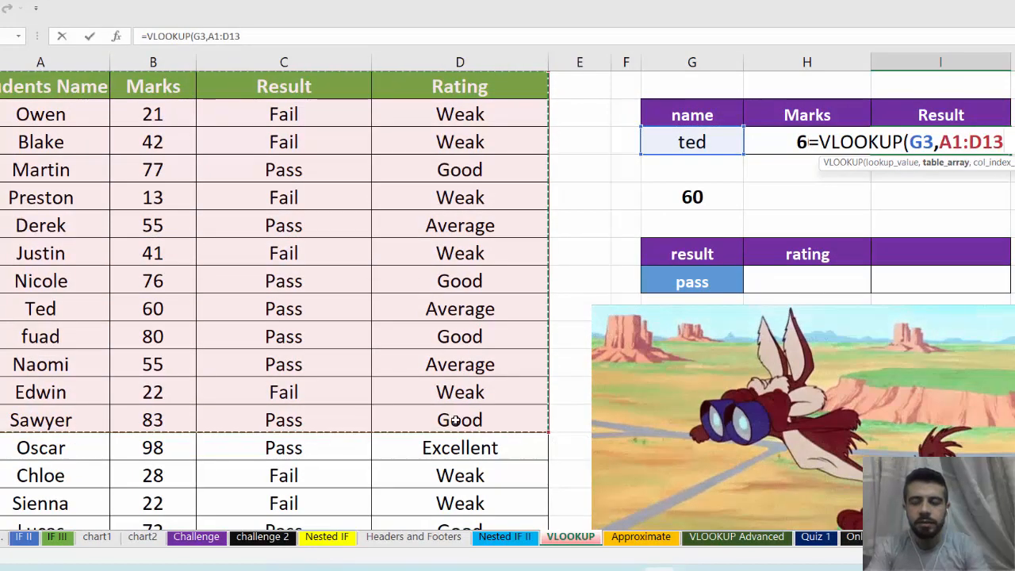
text(,)
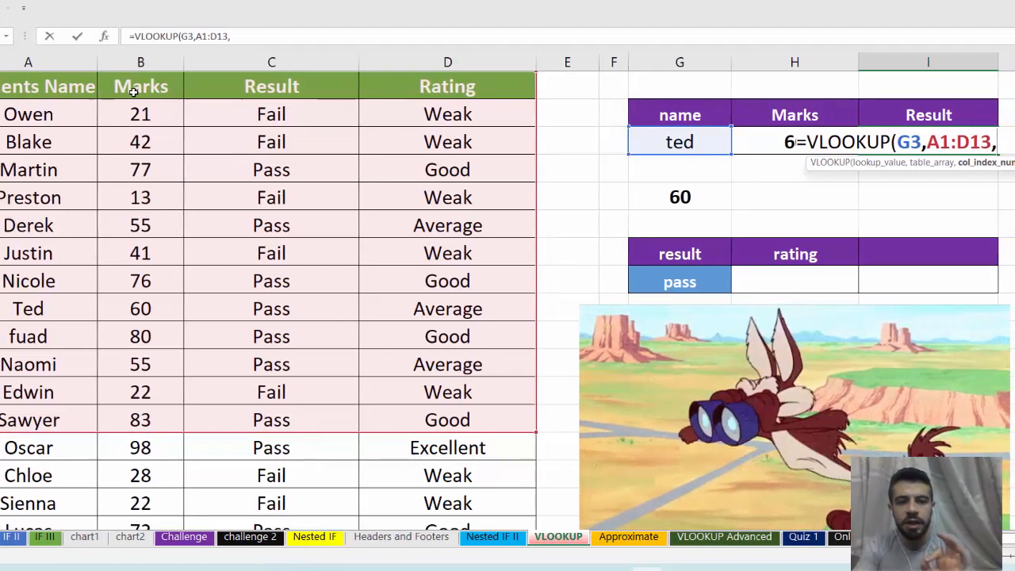
text(3,0)
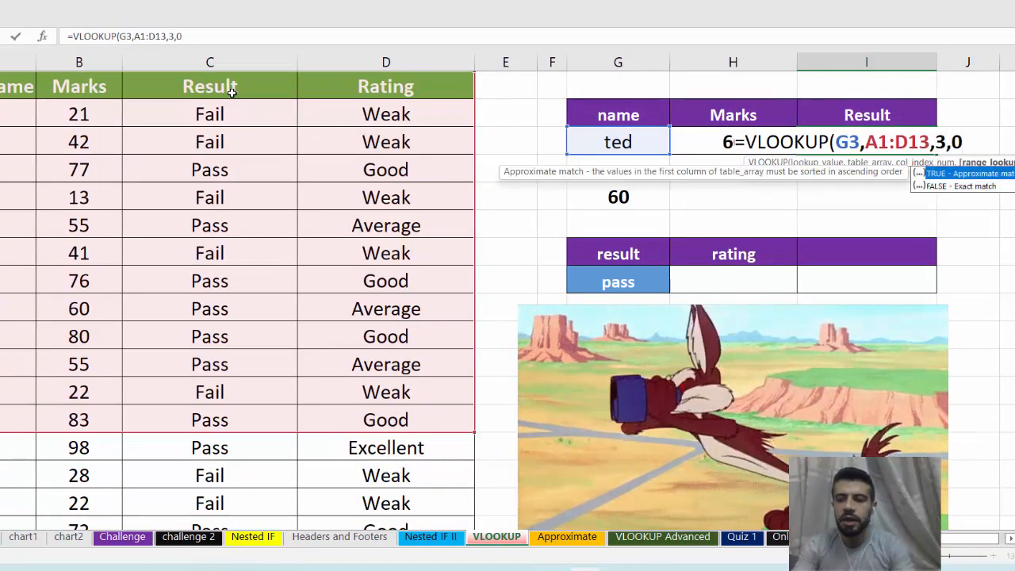
key(Return)
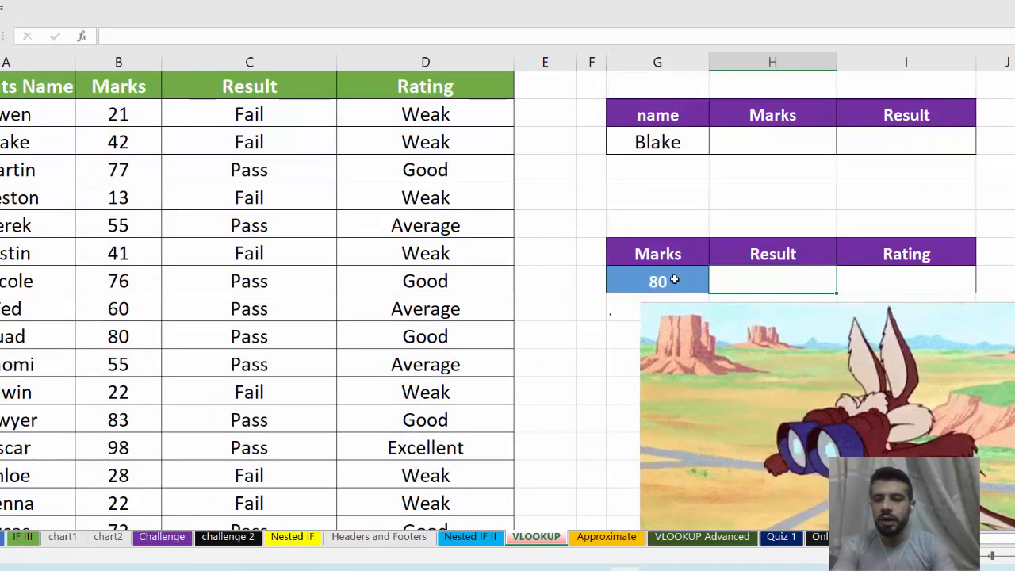
- Enter =VLOOKUP(G8,B1:D16,2,0) in H8 to retrieve the result for the marks in G8
text(=vl)
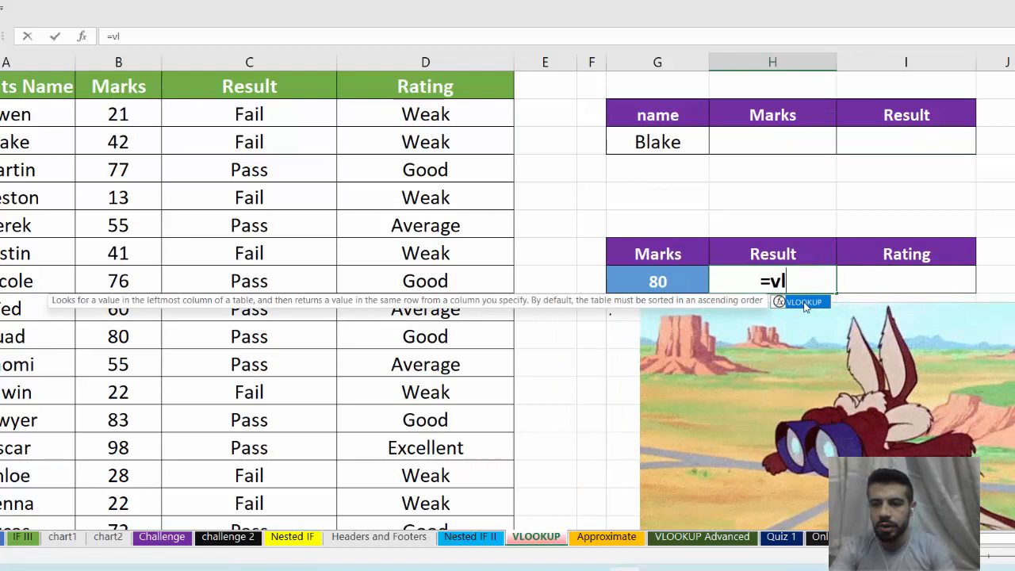
double_click(803, 302)
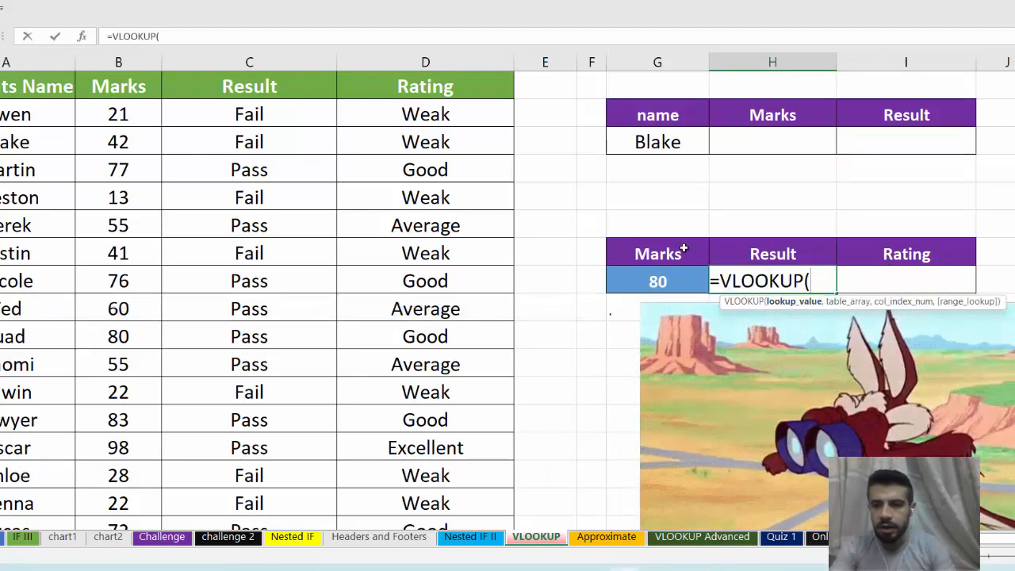
click(668, 280)
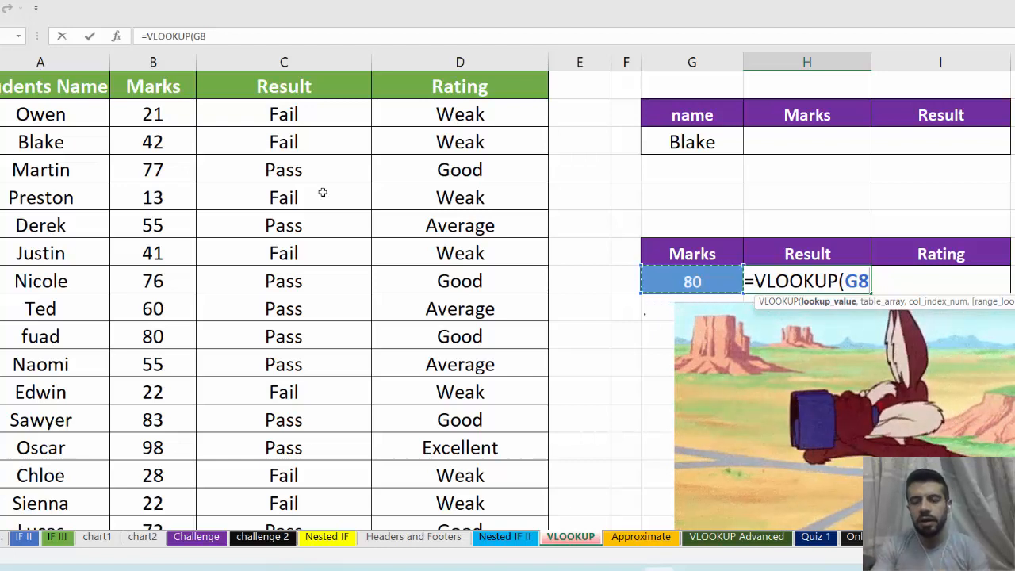
text(,)
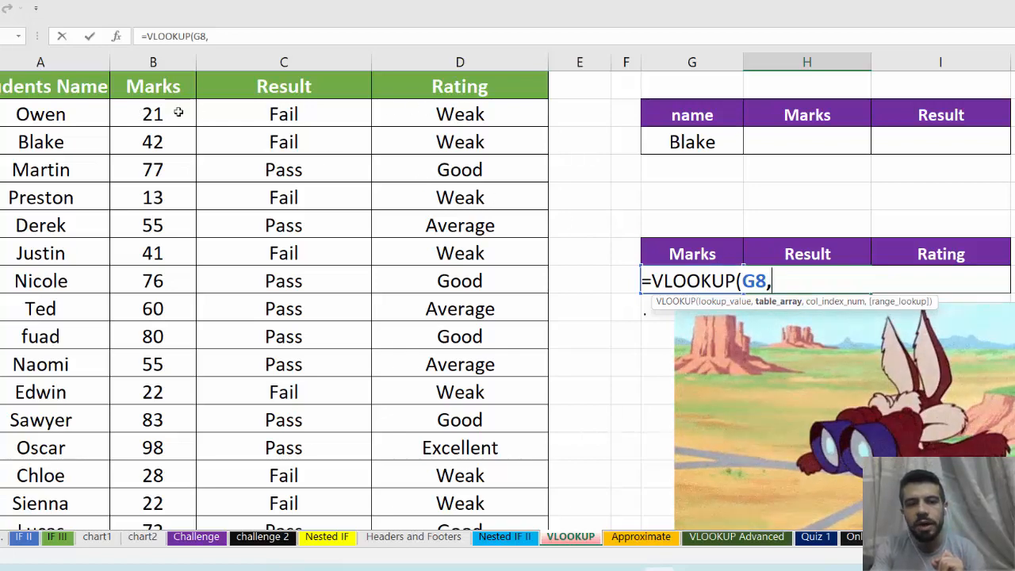
drag(157, 95, 476, 511)
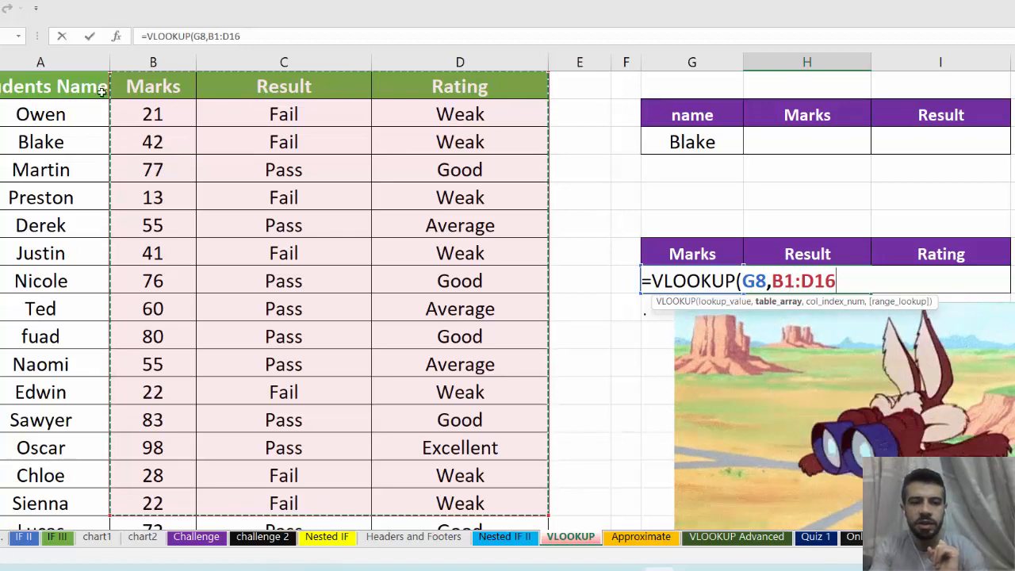
text(,)
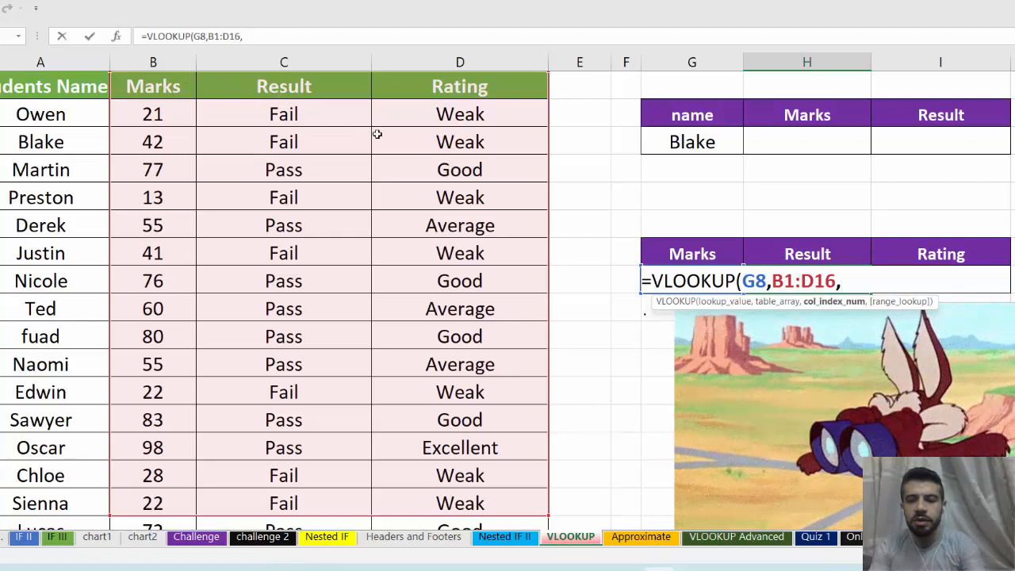
text(2,)
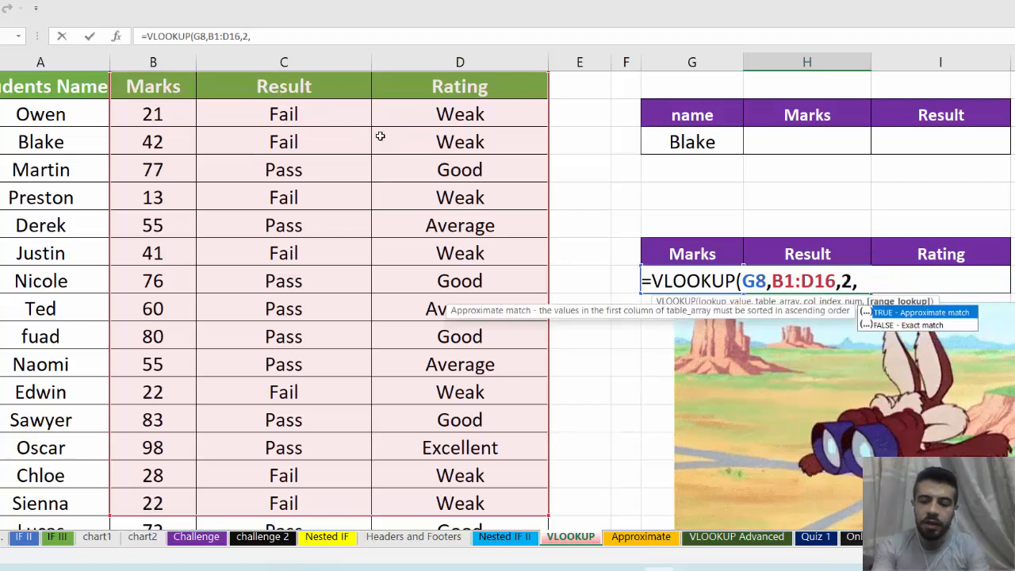
text(0)
key(Return)
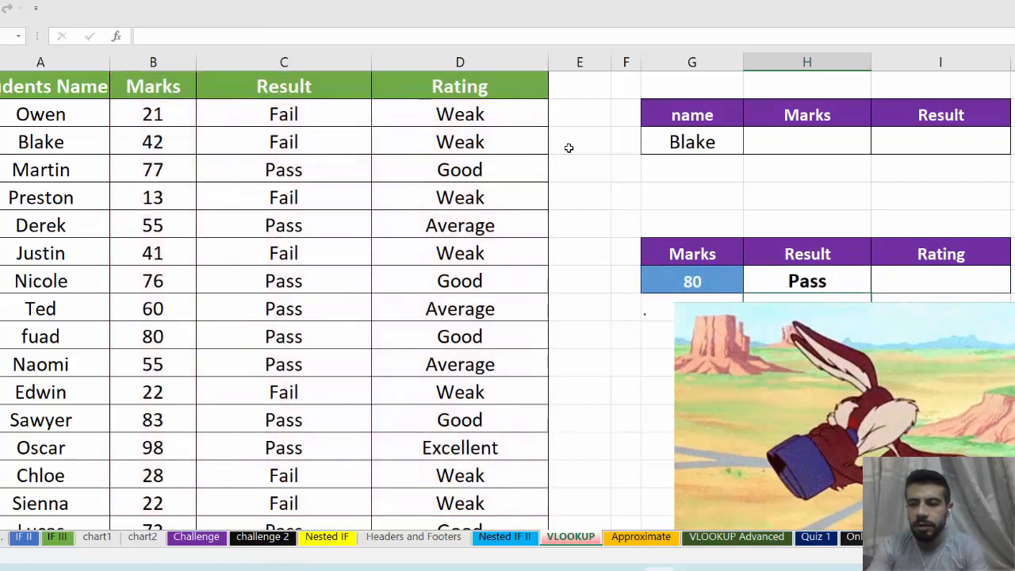
- Enter =VLOOKUP(G8,B1:D16,3,0) in I8 to retrieve the rating for the marks in G8
click(920, 271)
text(=vl)
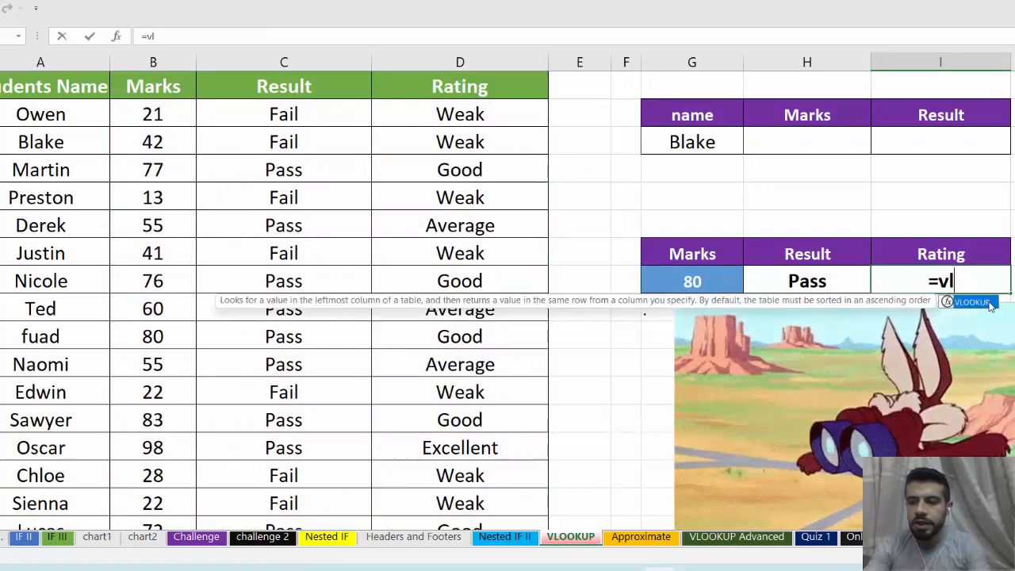
double_click(969, 303)
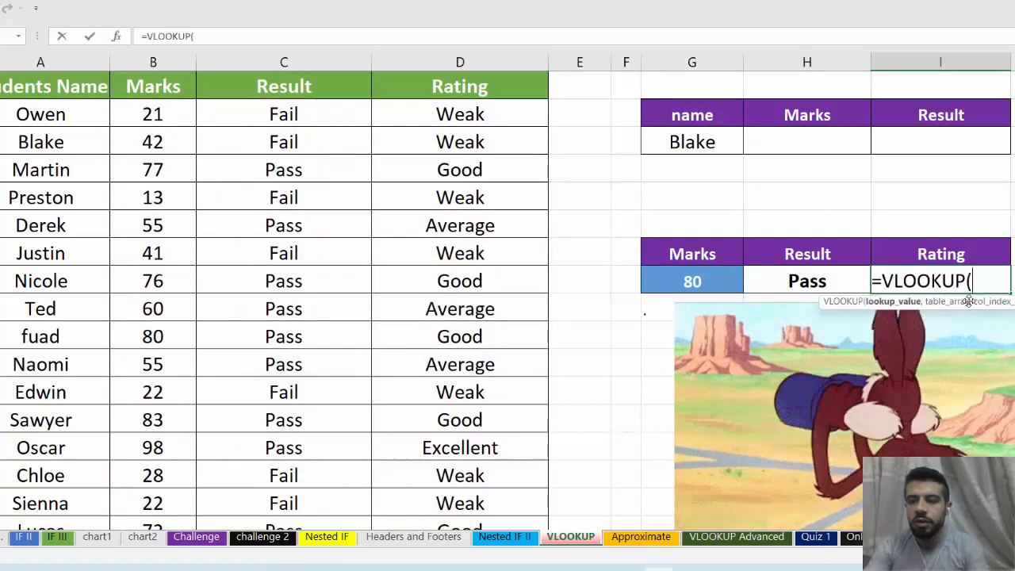
click(693, 282)
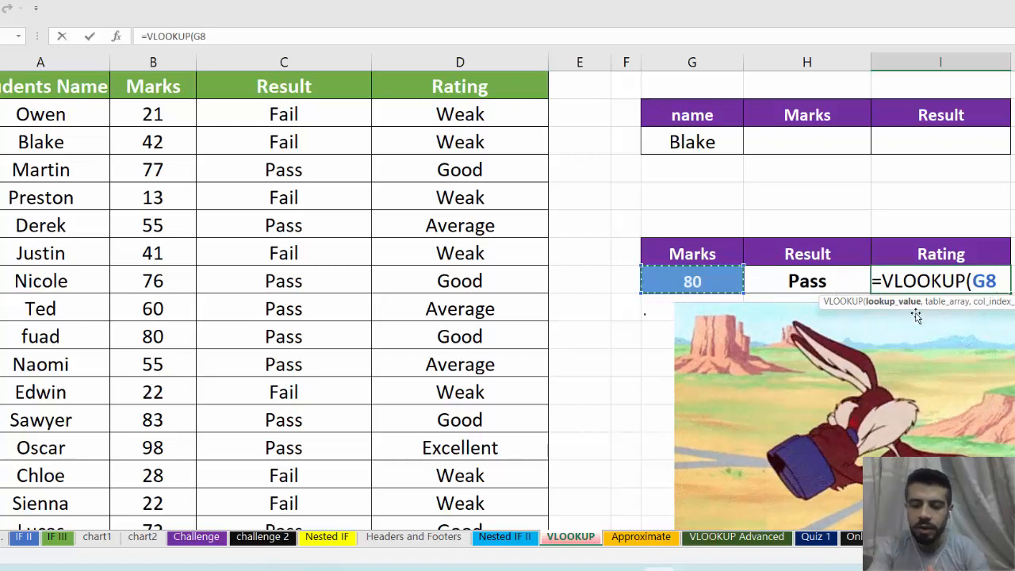
text(,)
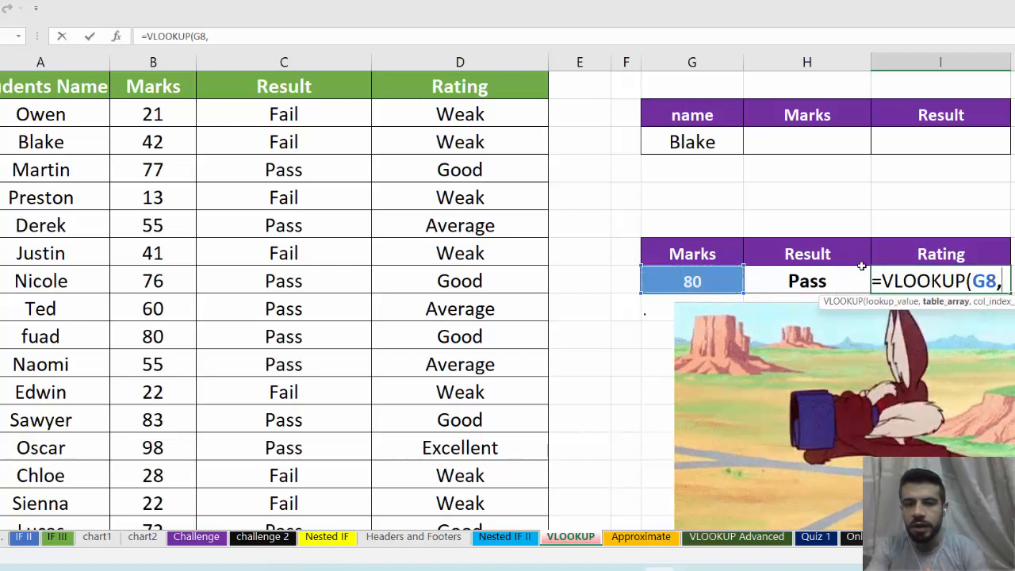
drag(153, 94, 453, 504)
text(,)
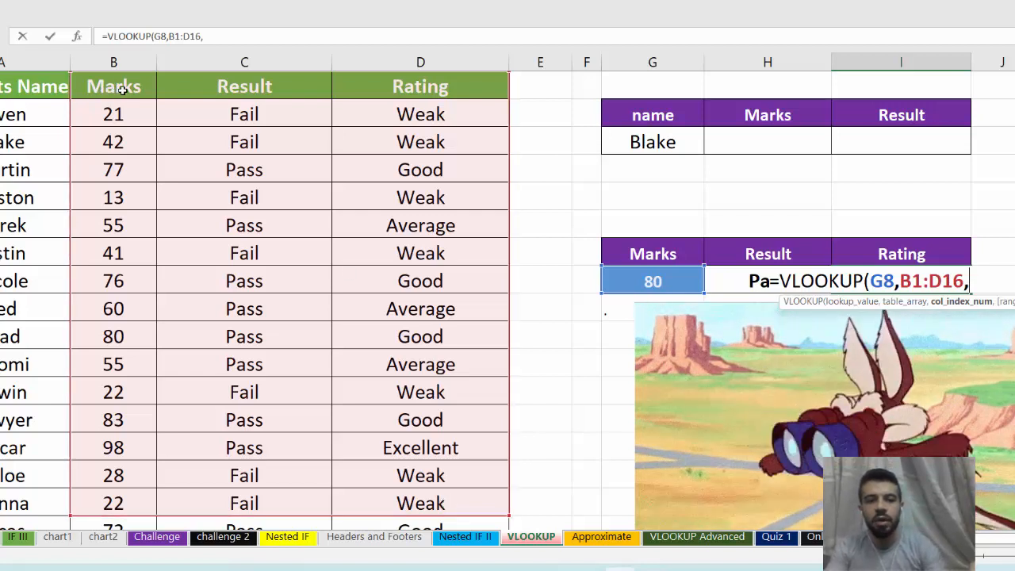
text(3)
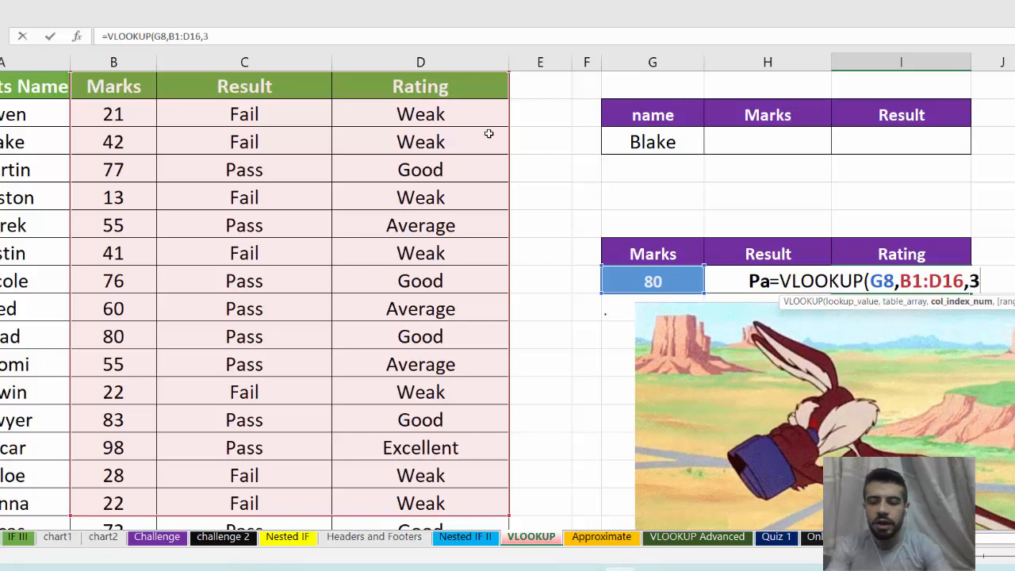
text(,0)
key(Return)
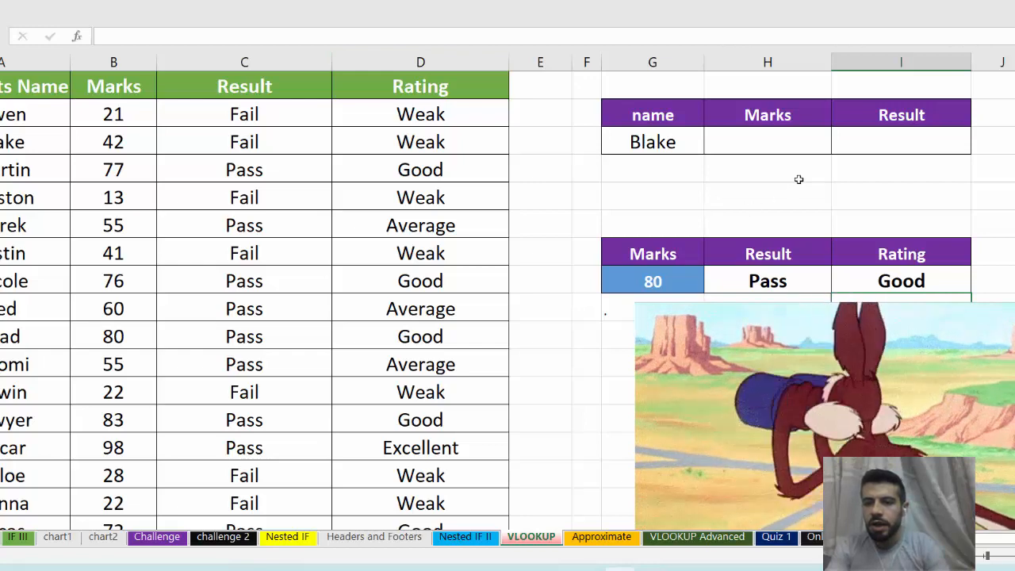
- For H3, search the Insert Function dialog for vlookup, open VLOOKUP's arguments and move the dialog clear of the name cell
click(797, 141)
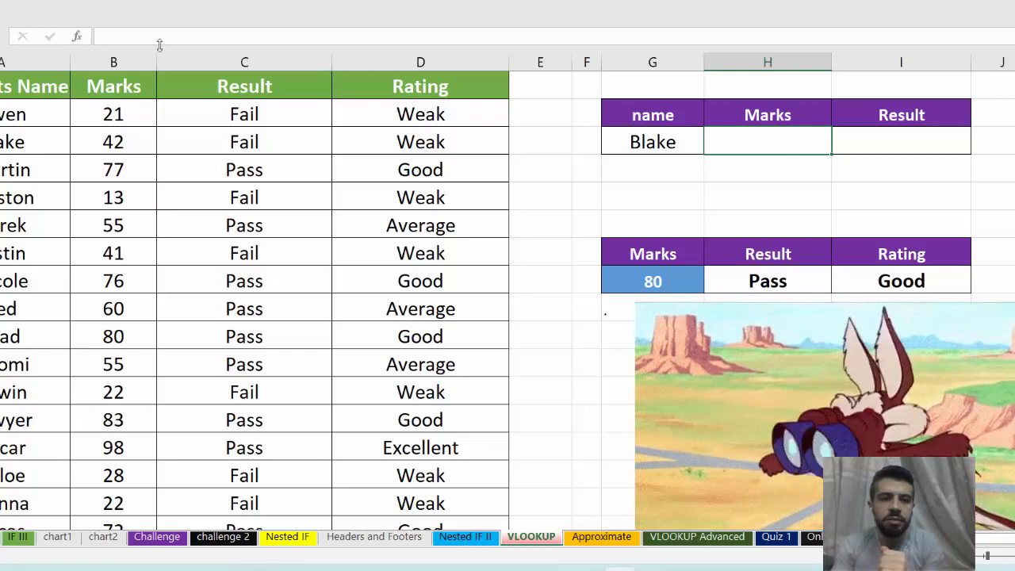
click(75, 35)
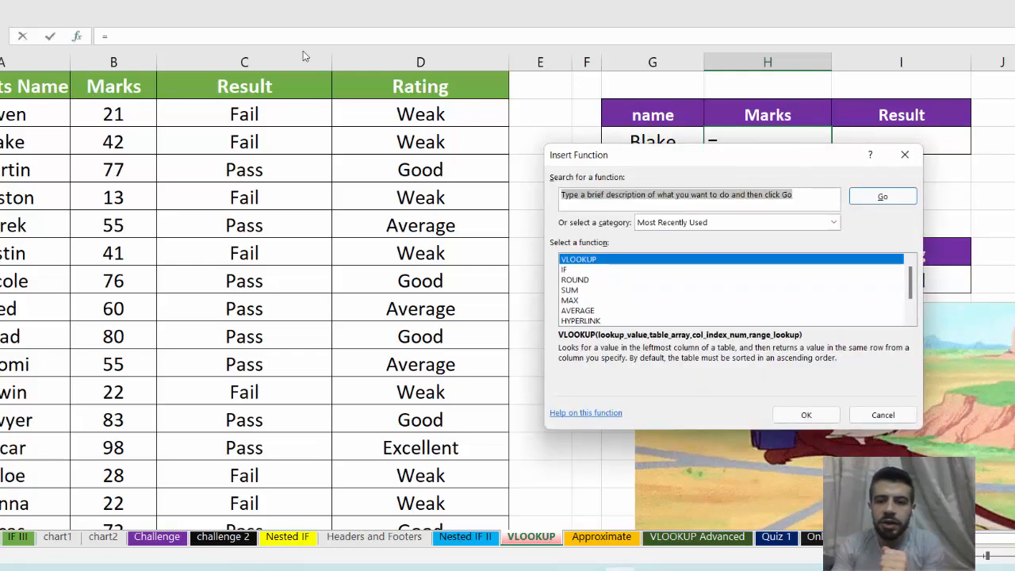
text(vlookup)
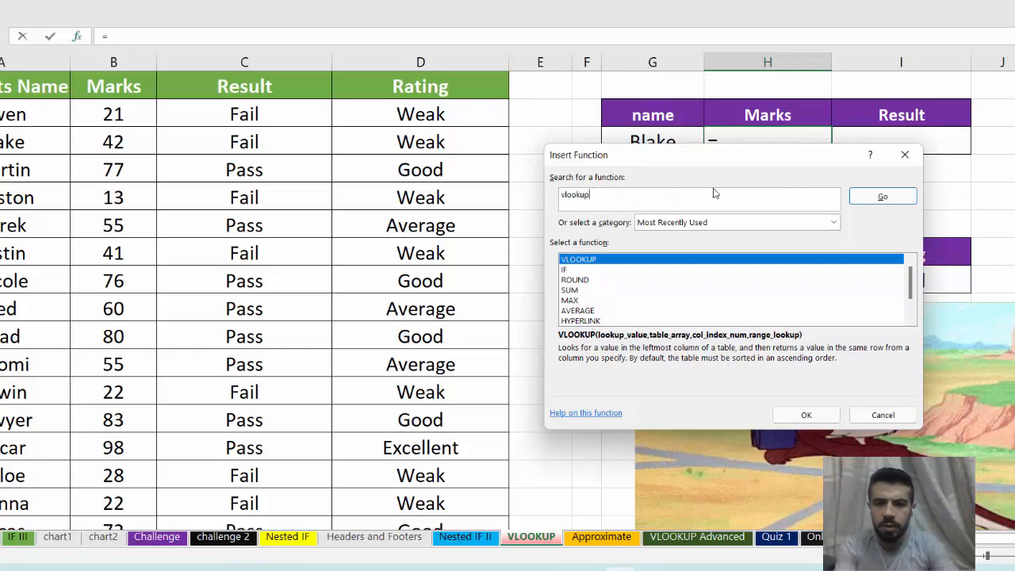
key(Return)
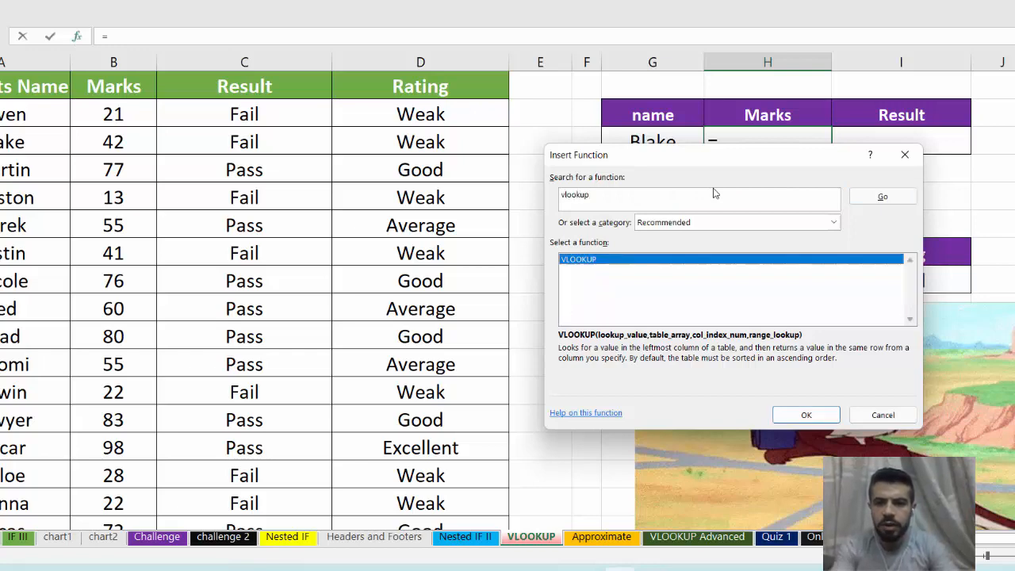
double_click(679, 259)
drag(667, 168, 708, 189)
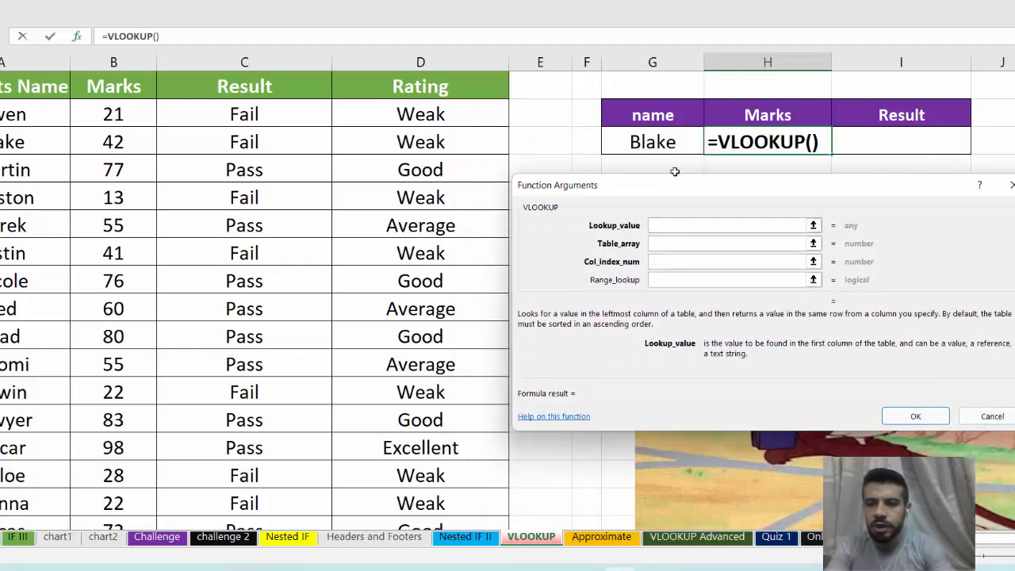
- Set the VLOOKUP arguments to lookup value G3, table array A1:D16, column index 2 and range lookup 0, and insert the formula in H3
click(664, 149)
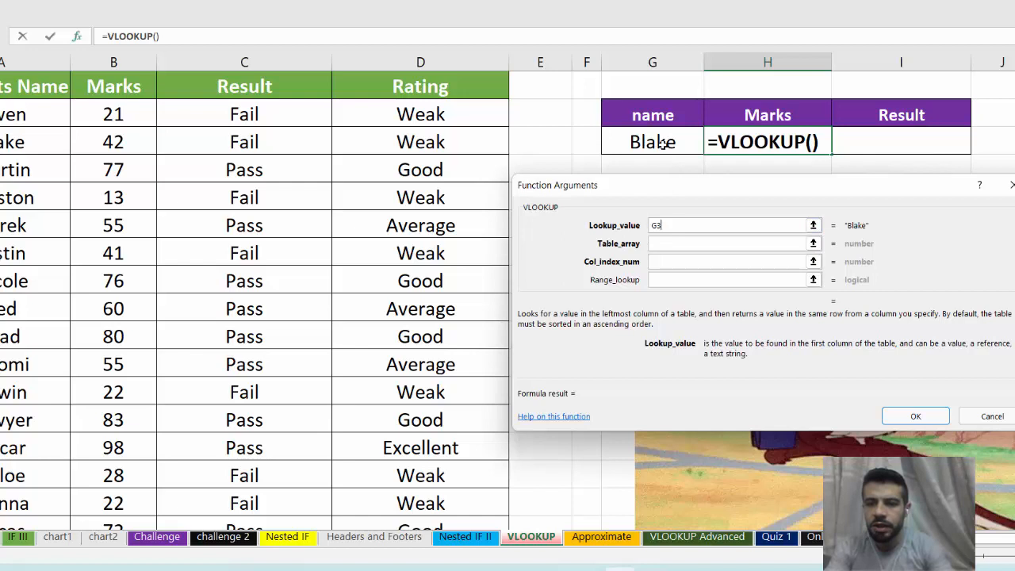
click(684, 243)
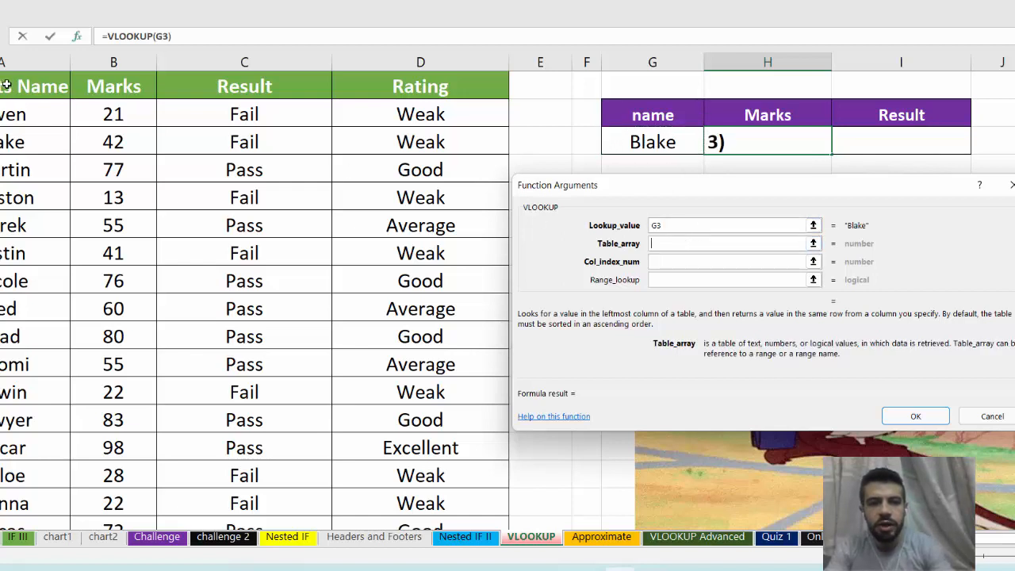
drag(7, 85, 408, 495)
click(701, 268)
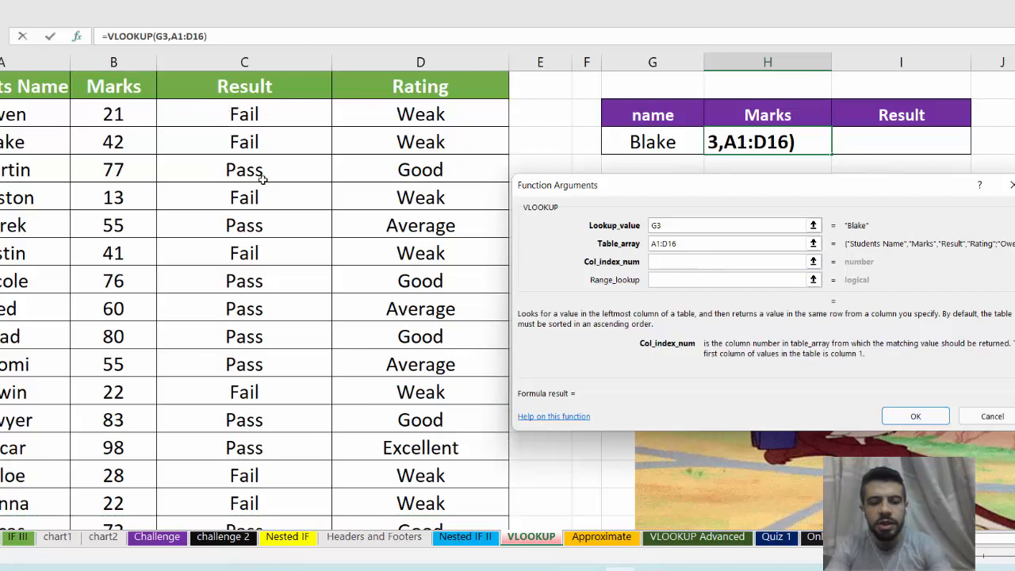
text(2)
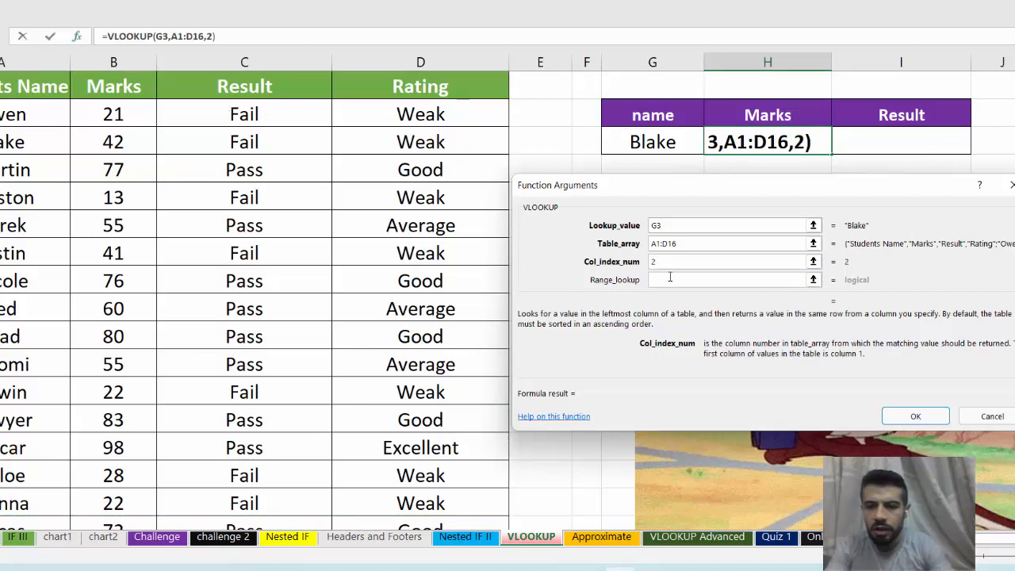
click(670, 279)
text(0)
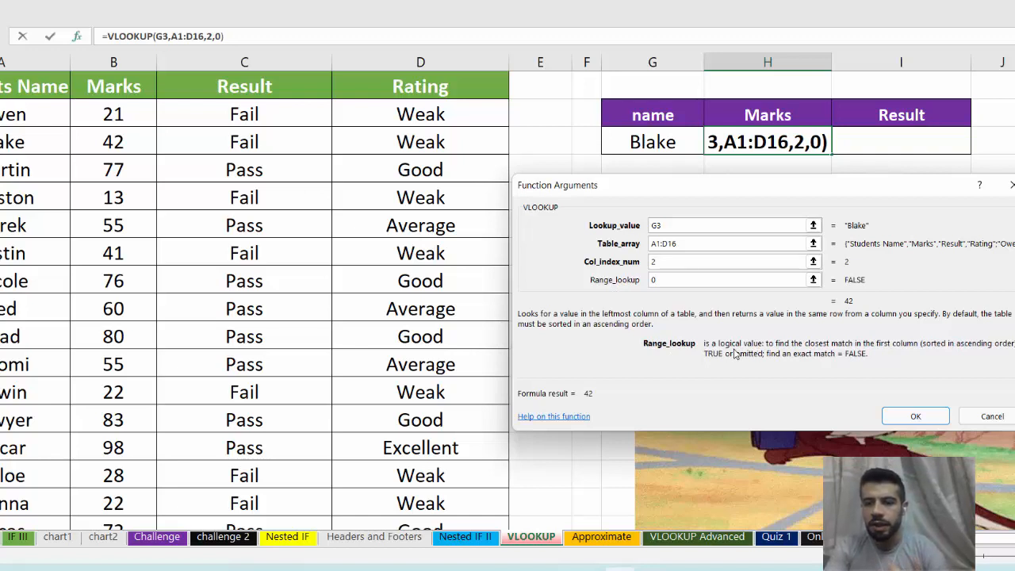
click(674, 225)
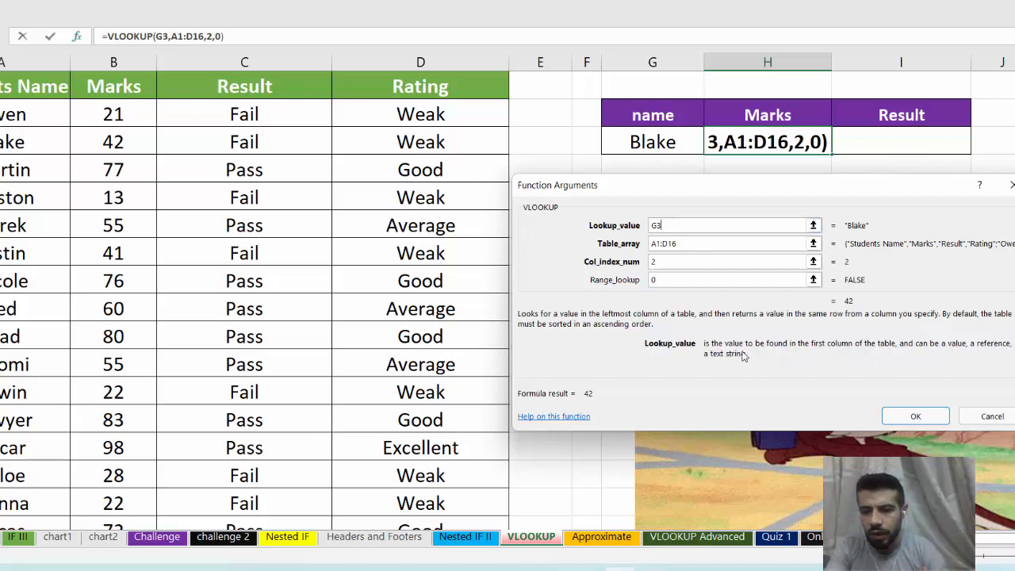
click(713, 244)
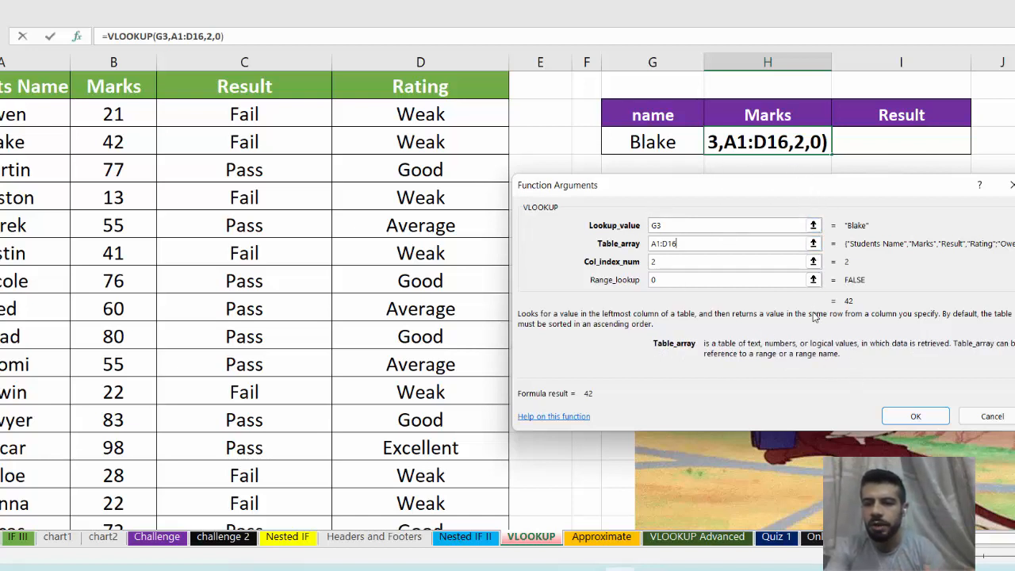
click(912, 418)
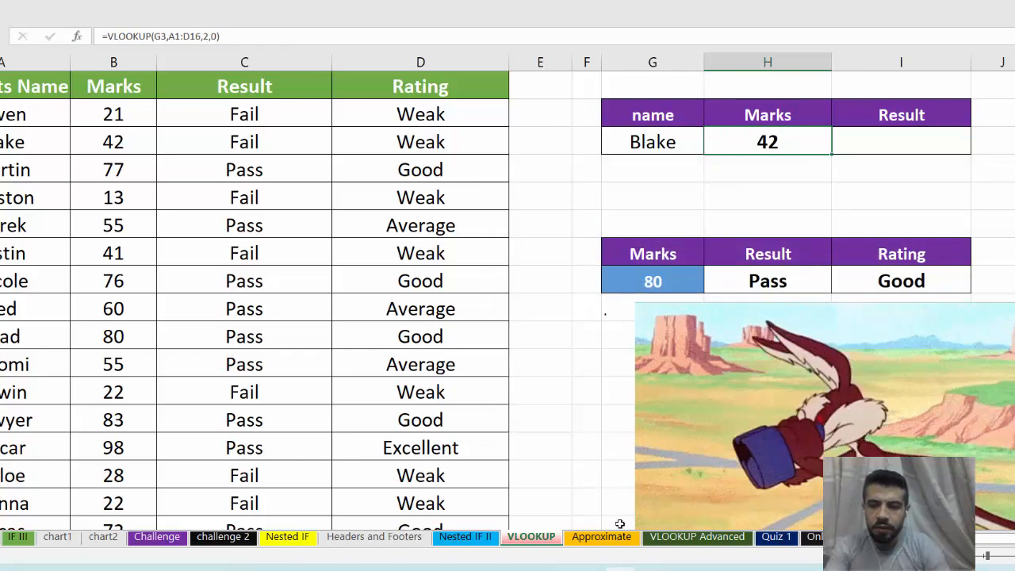
- On the Approximate sheet, change the range lookup argument of the VLOOKUP formula in H3 to TRUE
click(606, 536)
click(548, 191)
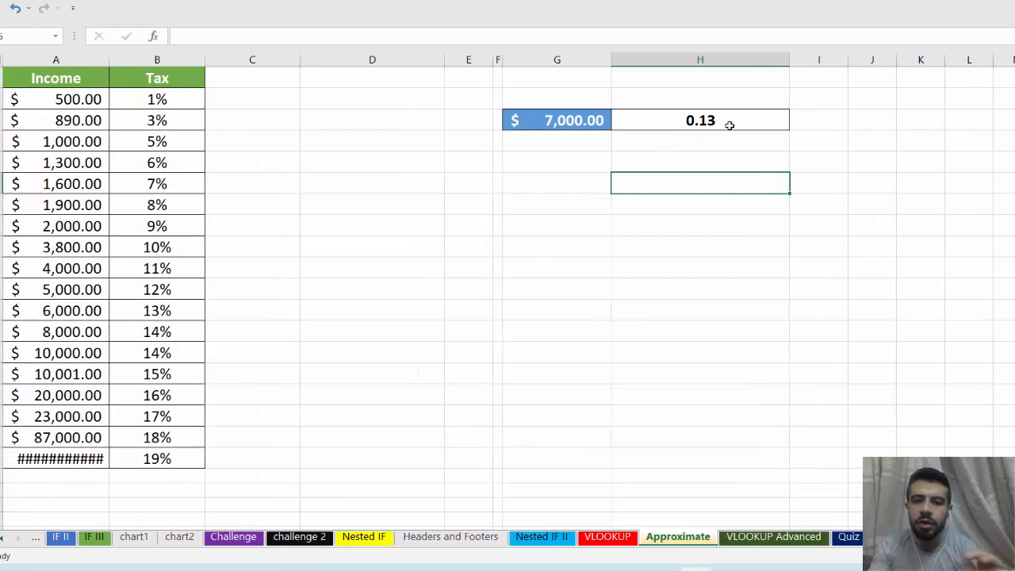
double_click(648, 117)
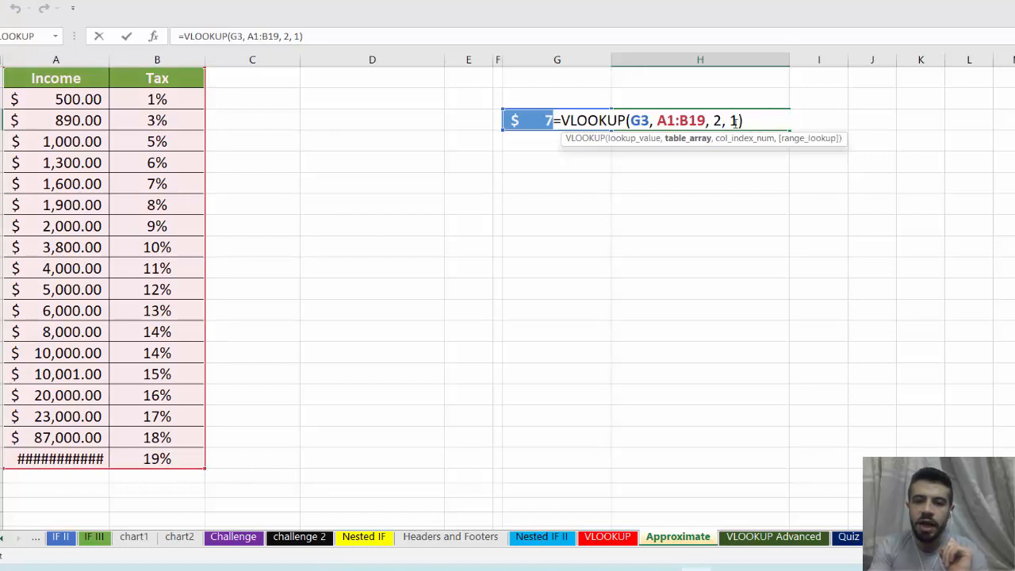
click(735, 120)
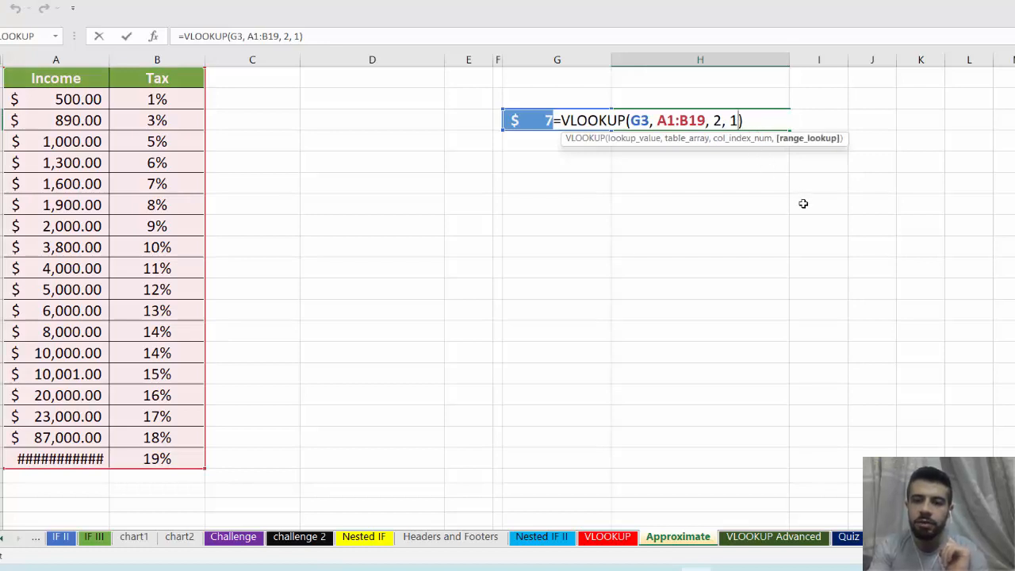
key(BackSpace)
text(true)
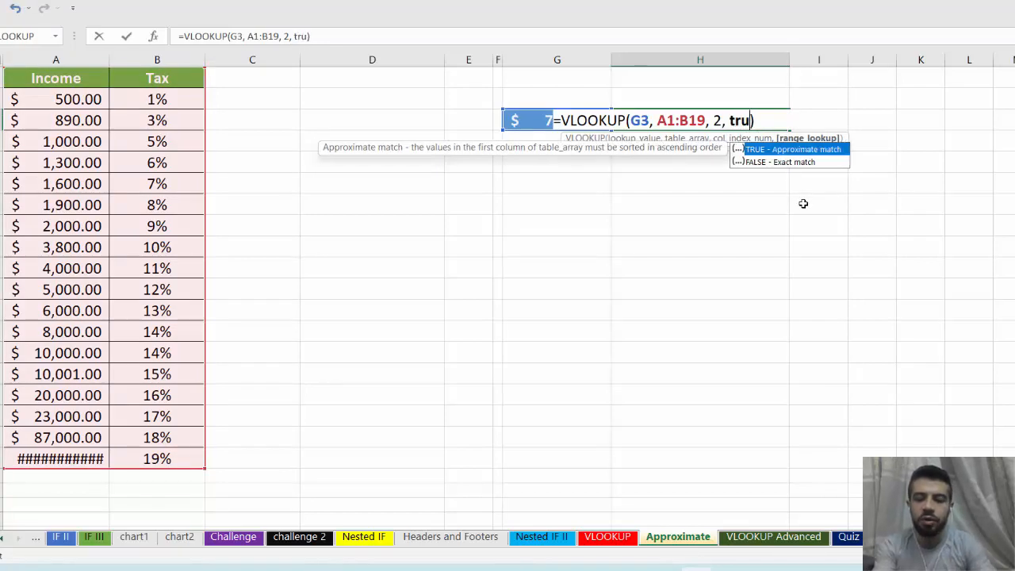
key(Return)
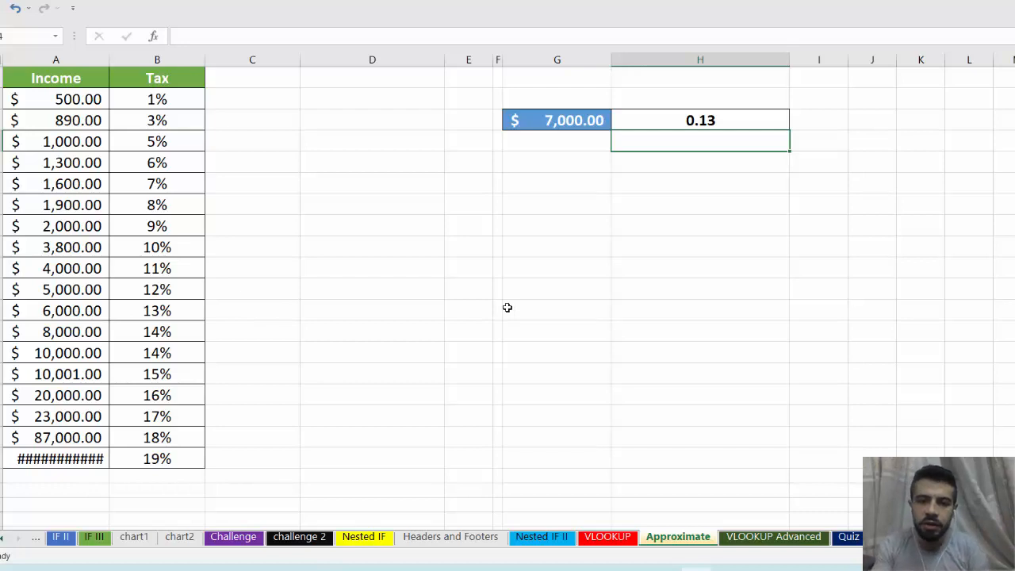
- Set the income lookup value in G3 to 9000
click(557, 119)
text(9)
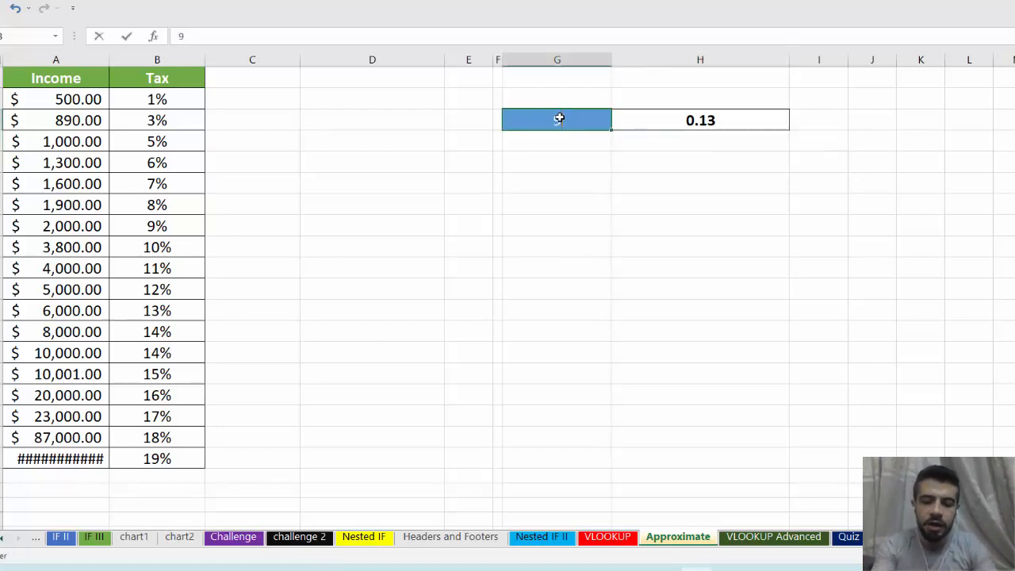
text(000)
key(Return)
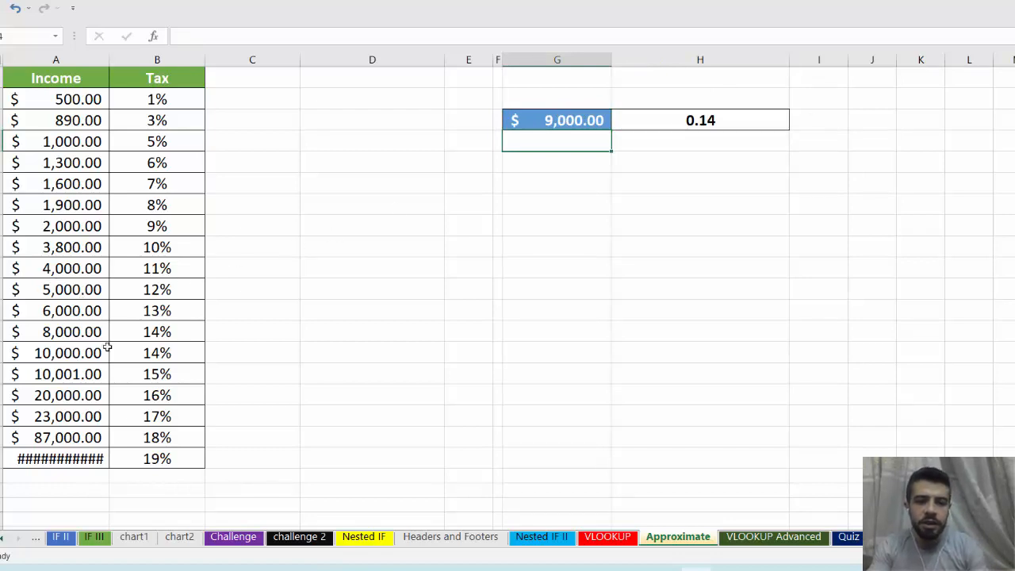
- Replace the range lookup argument of the tax formula in H3 with 0 for an exact match
double_click(702, 127)
click(746, 119)
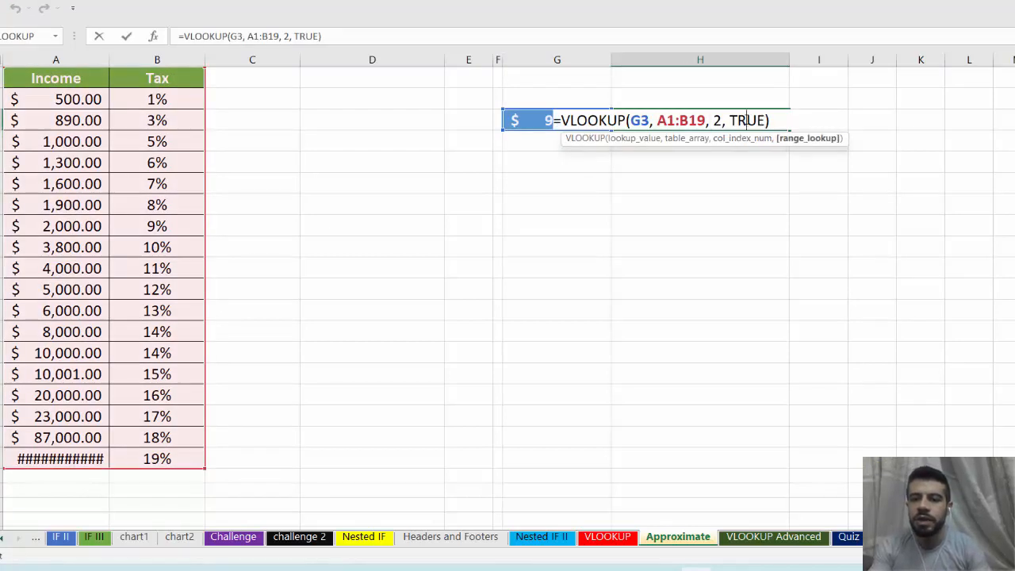
double_click(746, 120)
text(0)
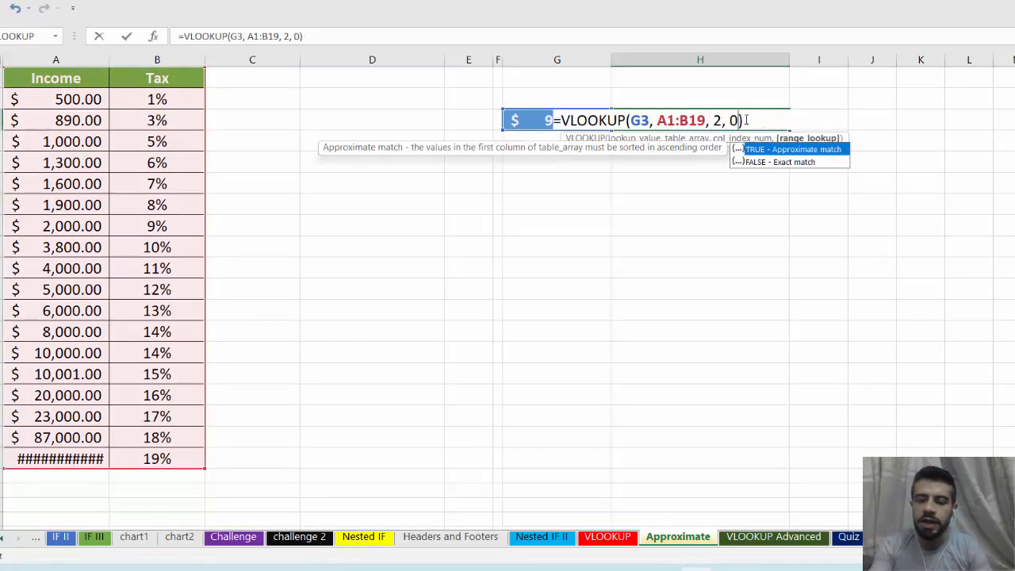
key(Return)
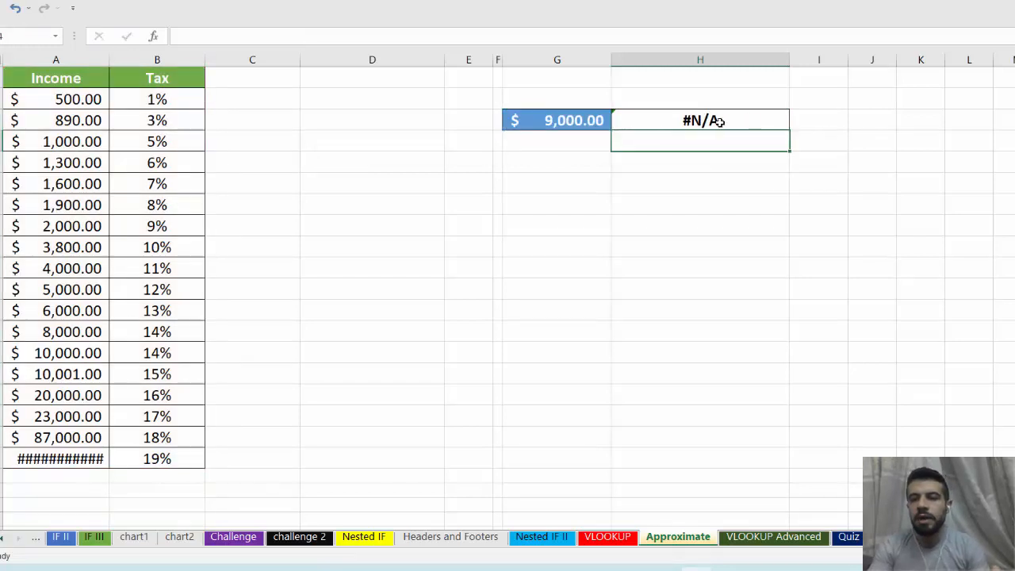